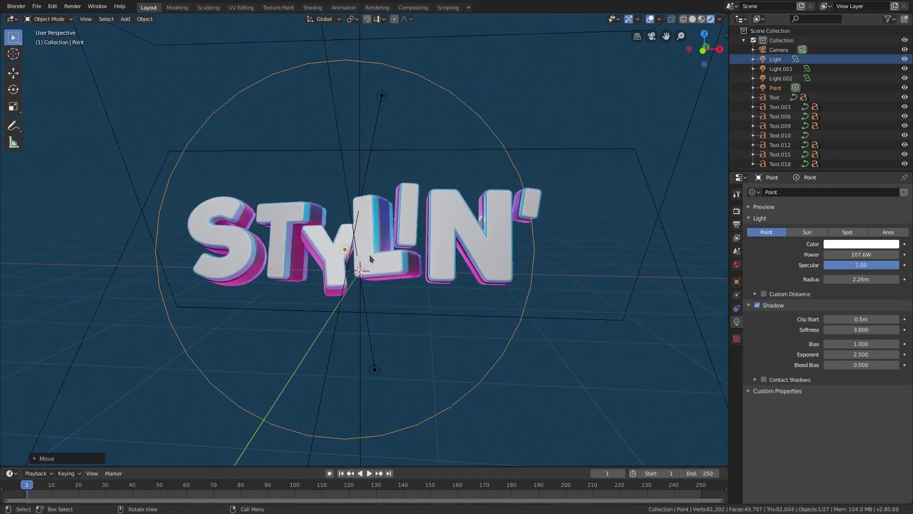
# Step: Move the point light upward in the camera view and compare the lettering with the light hidden and shown
pyautogui.press('KP_0')
pyautogui.press('g')
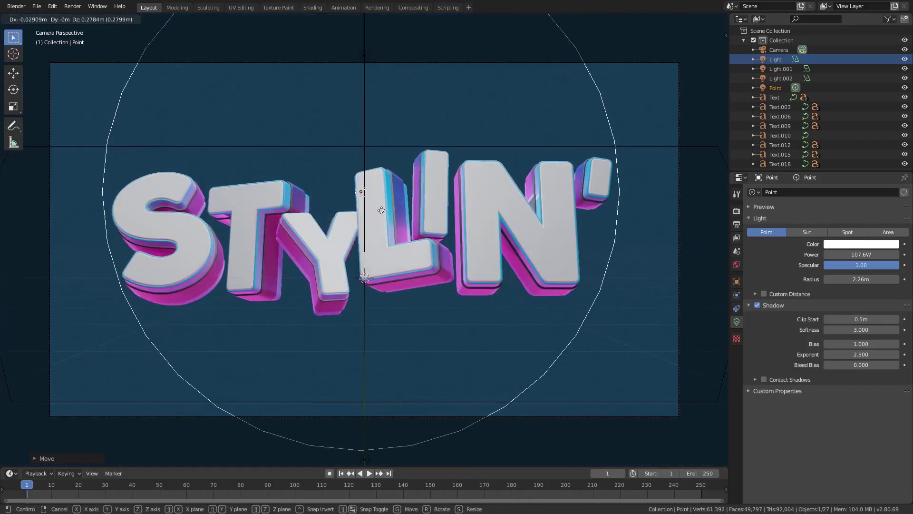
pyautogui.click(376, 180)
pyautogui.press('h')
pyautogui.hotkey('alt', 'h')
pyautogui.press('h')
pyautogui.hotkey('alt', 'h')
pyautogui.press('h')
pyautogui.hotkey('alt', 'h')
# Step: Raise the point light slightly along the Z axis and reduce its radius to 1.76 m
pyautogui.press('g')
pyautogui.press('z')
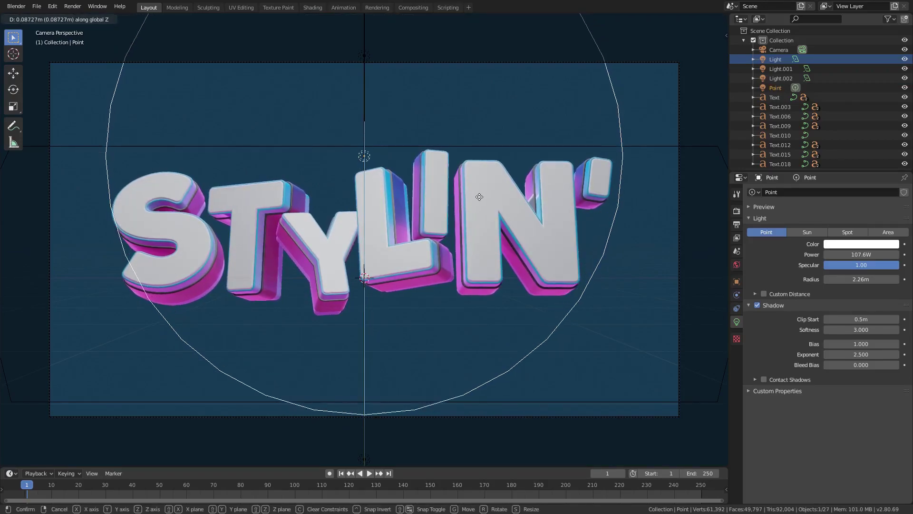
pyautogui.click(462, 217)
pyautogui.scroll(-1, 419, 294)
pyautogui.moveTo(874, 279); pyautogui.dragTo(841, 279)
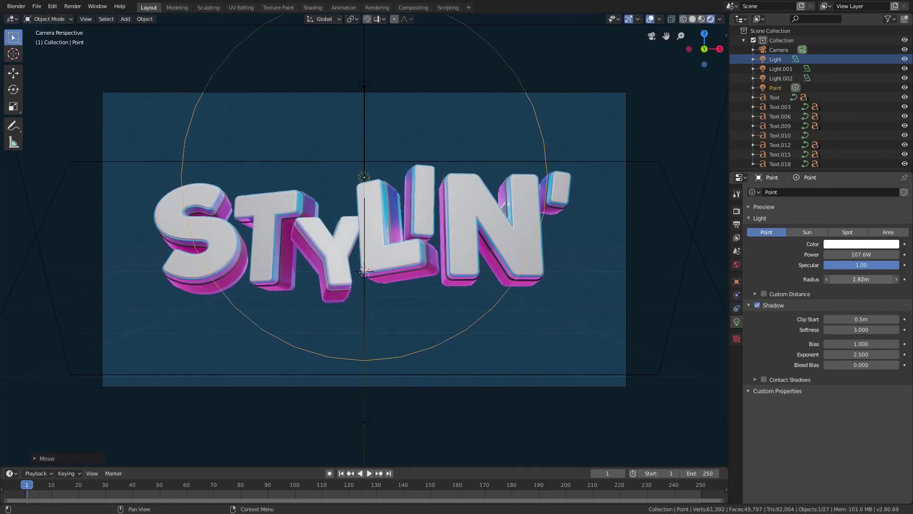
# Step: Reposition the point light along the Y axis and freely, and compare the lighting with it hidden and shown
pyautogui.press('g')
pyautogui.press('y')
pyautogui.click(527, 254)
pyautogui.moveTo(527, 254); pyautogui.dragTo(490, 251, button='middle')
pyautogui.press('g')
pyautogui.click(607, 257)
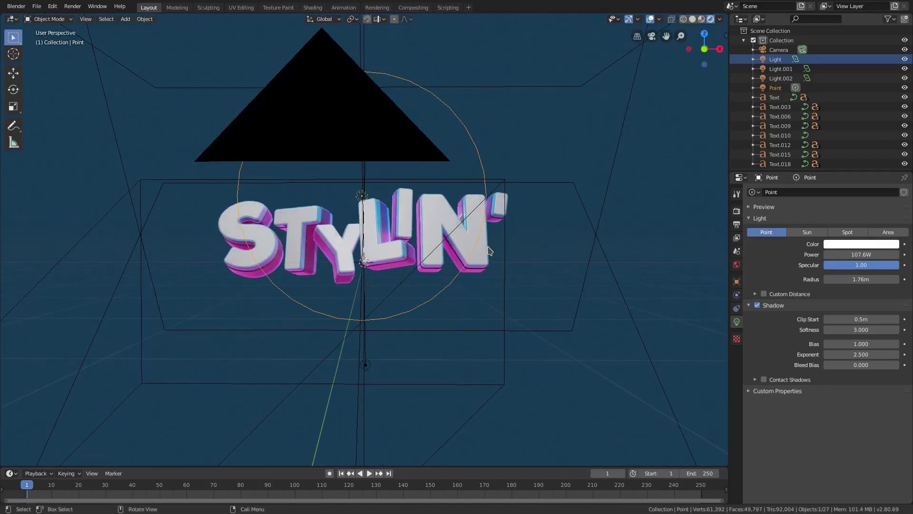
pyautogui.press('h')
pyautogui.hotkey('alt', 'h')
pyautogui.press('KP_0')
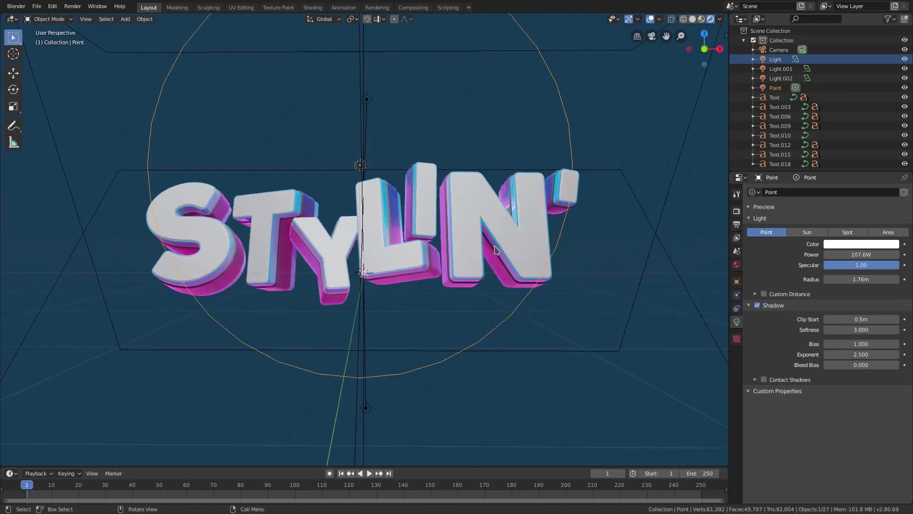
# Step: Hide the viewport overlays and set the camera's focal length to 32 mm
pyautogui.click(626, 263)
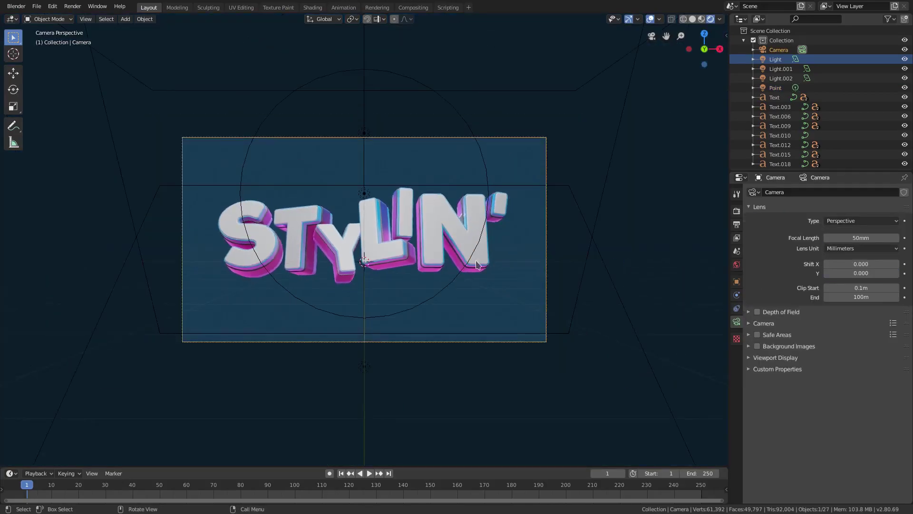
pyautogui.click(650, 20)
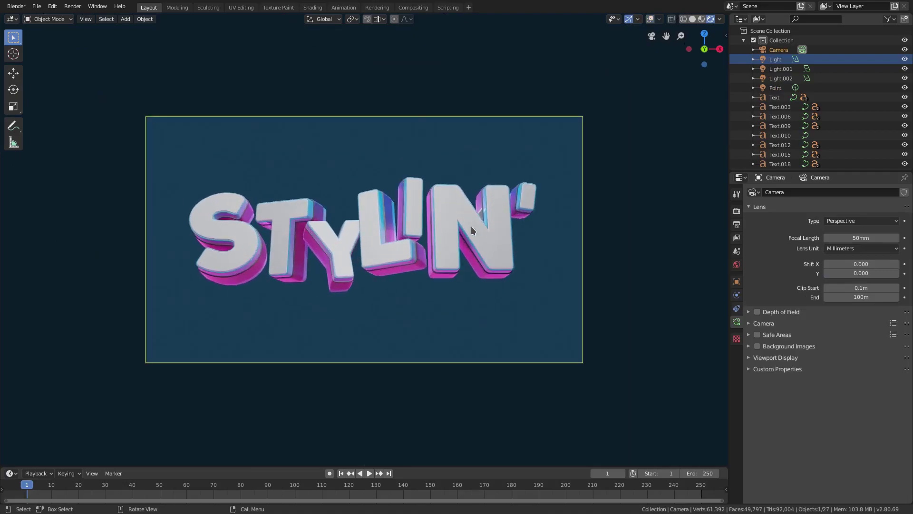
pyautogui.moveTo(861, 238); pyautogui.dragTo(835, 237)
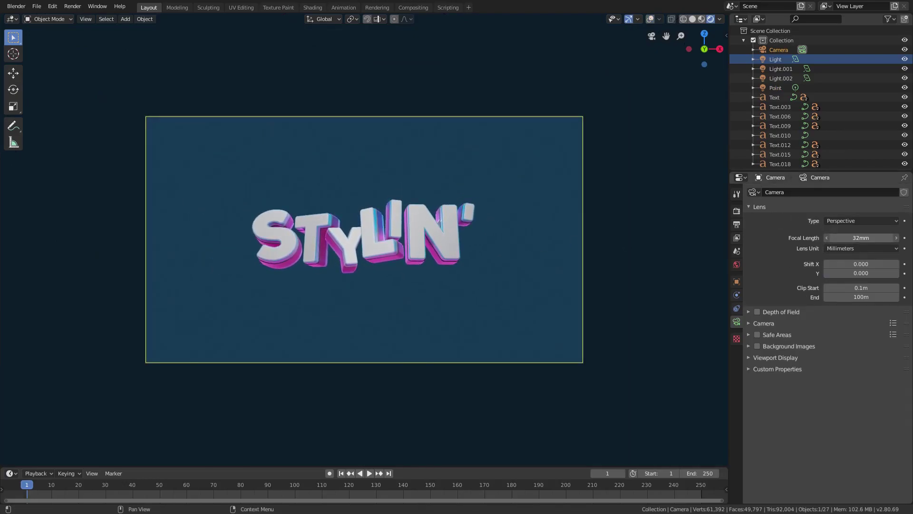
# Step: Move the camera slightly along the Z axis to reframe the lettering
pyautogui.scroll(1, 415, 280)
pyautogui.press('g')
pyautogui.press('z')
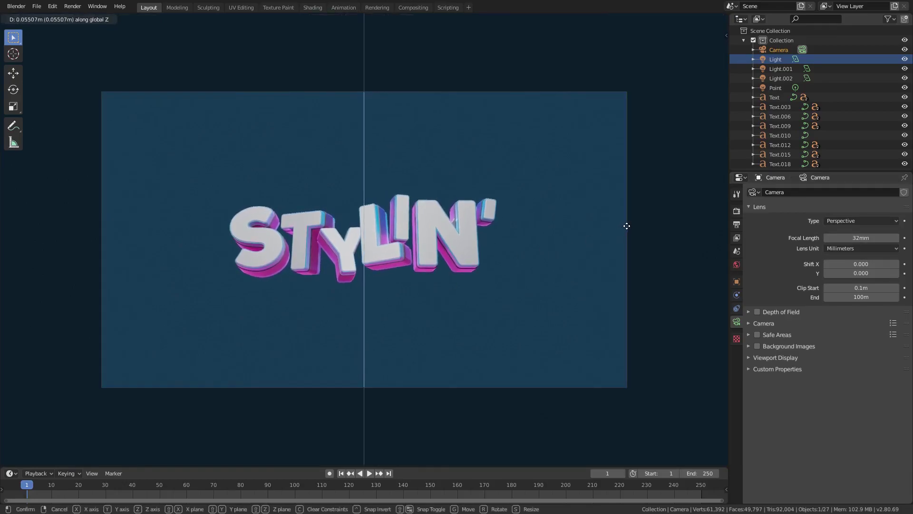
pyautogui.click(621, 232)
pyautogui.scroll(-3, 503, 257)
pyautogui.scroll(4, 503, 259)
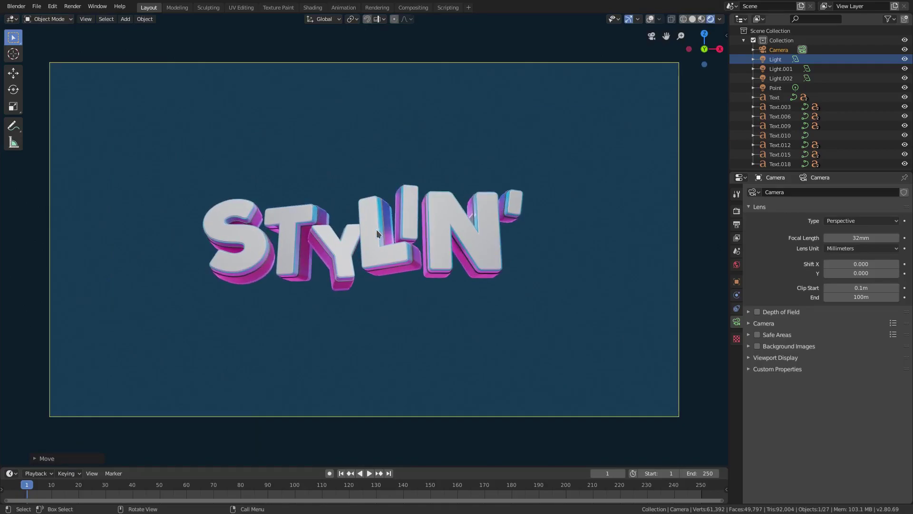
# Step: Inspect the lettering from an angle in look-dev and rendered shading, and show the viewport overlays again
pyautogui.moveTo(376, 232); pyautogui.dragTo(412, 233, button='middle')
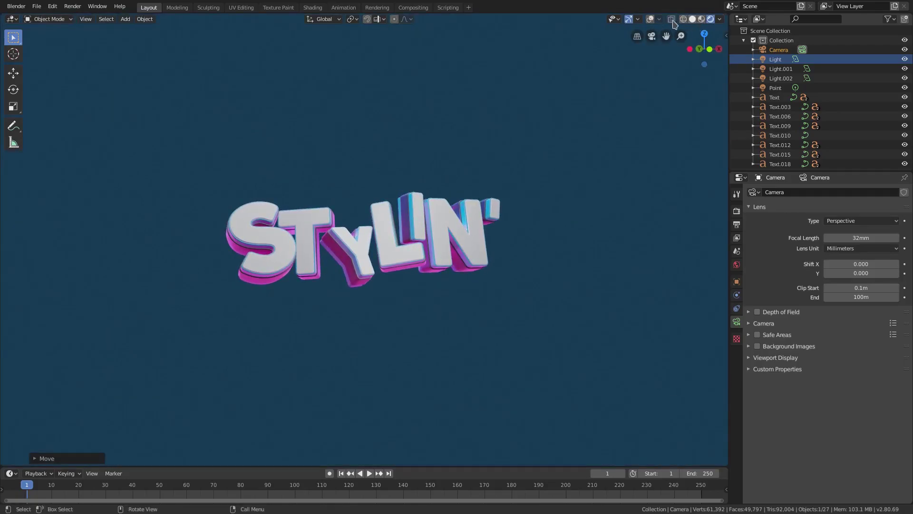
pyautogui.click(700, 20)
pyautogui.click(710, 19)
pyautogui.scroll(1, 437, 225)
pyautogui.moveTo(437, 224); pyautogui.dragTo(464, 212, button='middle')
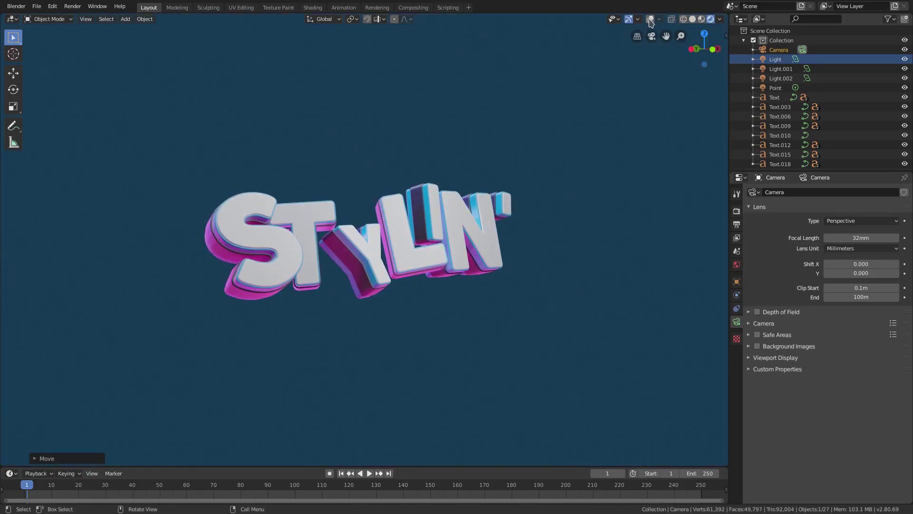
pyautogui.click(650, 20)
pyautogui.scroll(2, 379, 238)
pyautogui.click(234, 242)
pyautogui.keyDown('shift'); pyautogui.moveTo(234, 242); pyautogui.dragTo(370, 247, button='middle'); pyautogui.keyUp('shift')
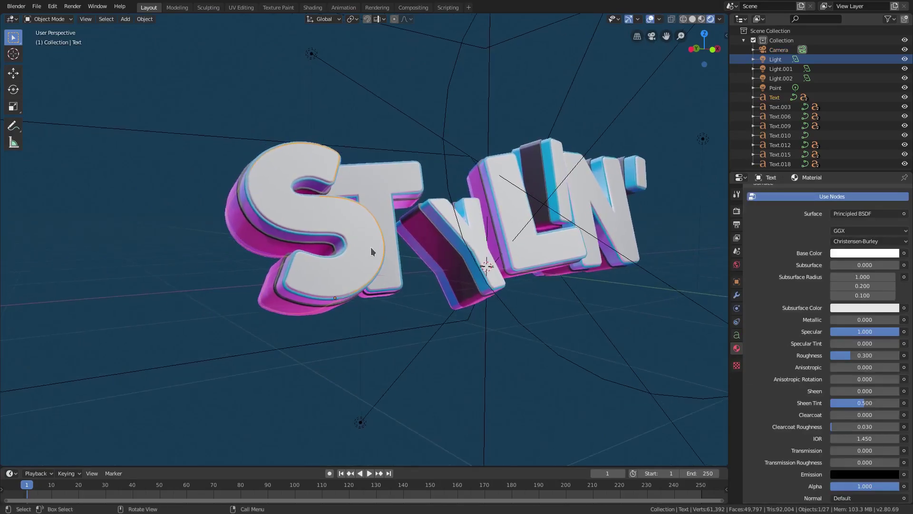
pyautogui.press('r')
pyautogui.press('r')
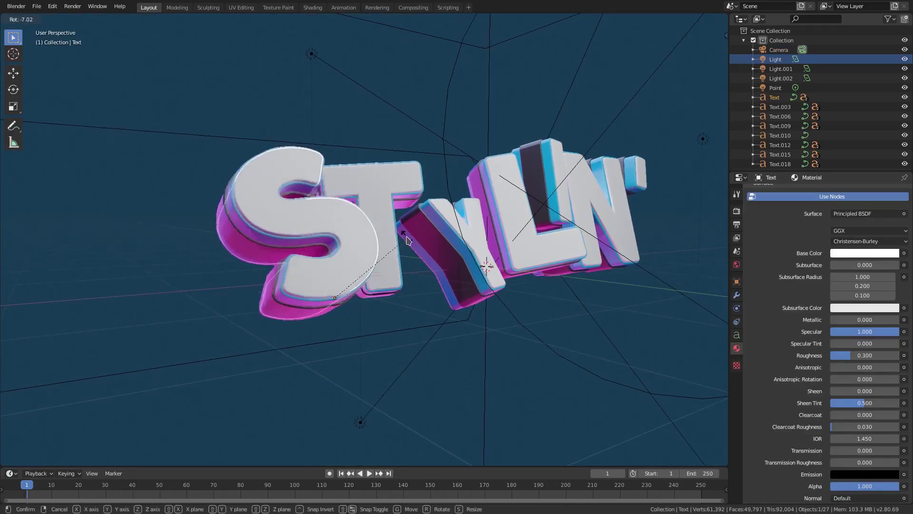
pyautogui.rightClick(416, 230)
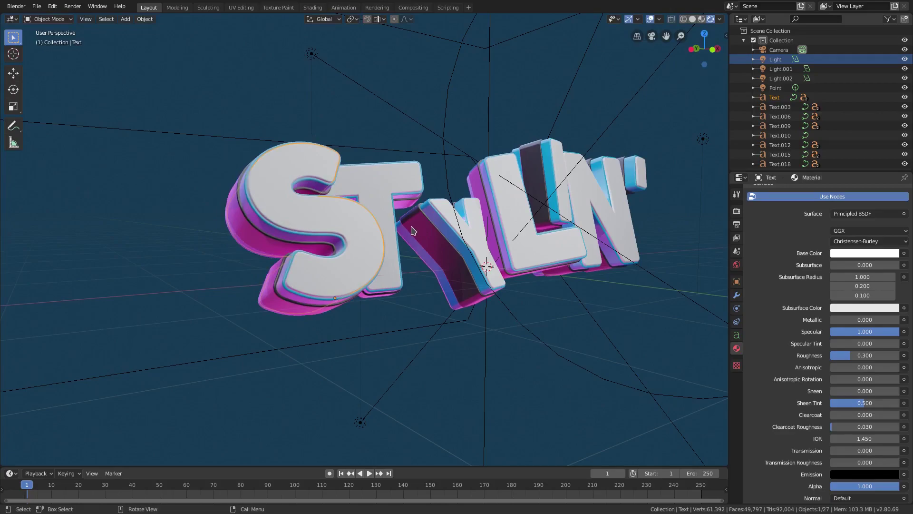
# Step: Try to set the origins of the white front S and its blue layer to their own geometry
pyautogui.click(143, 19)
pyautogui.moveTo(157, 39)
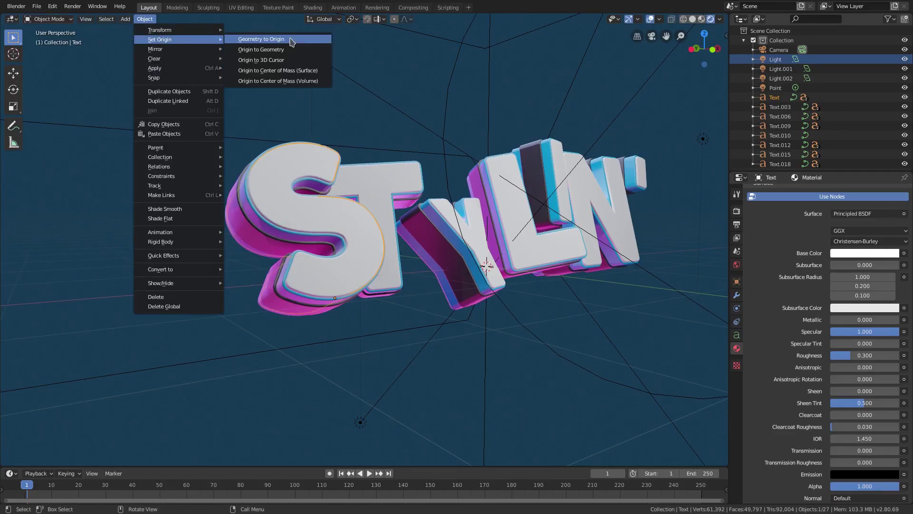
pyautogui.click(308, 50)
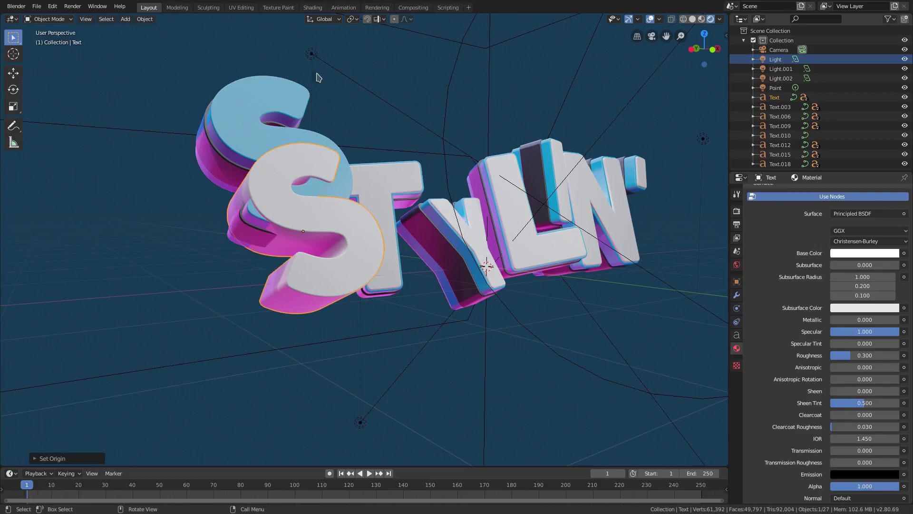
pyautogui.moveTo(290, 229); pyautogui.dragTo(361, 166, button='middle')
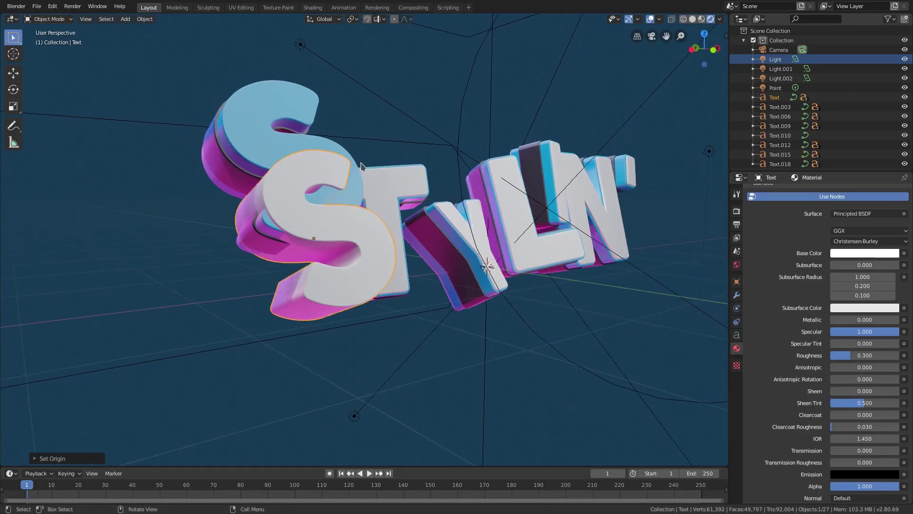
pyautogui.click(276, 141)
pyautogui.click(144, 19)
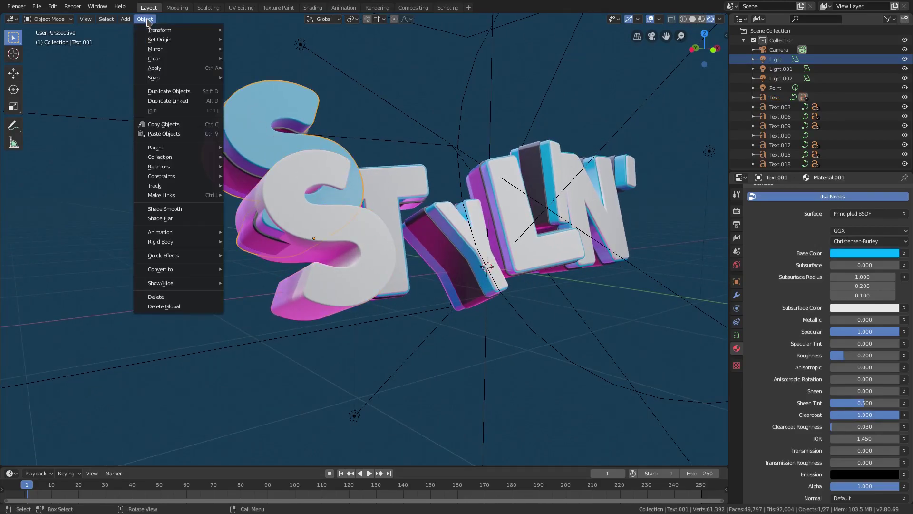
pyautogui.moveTo(170, 40)
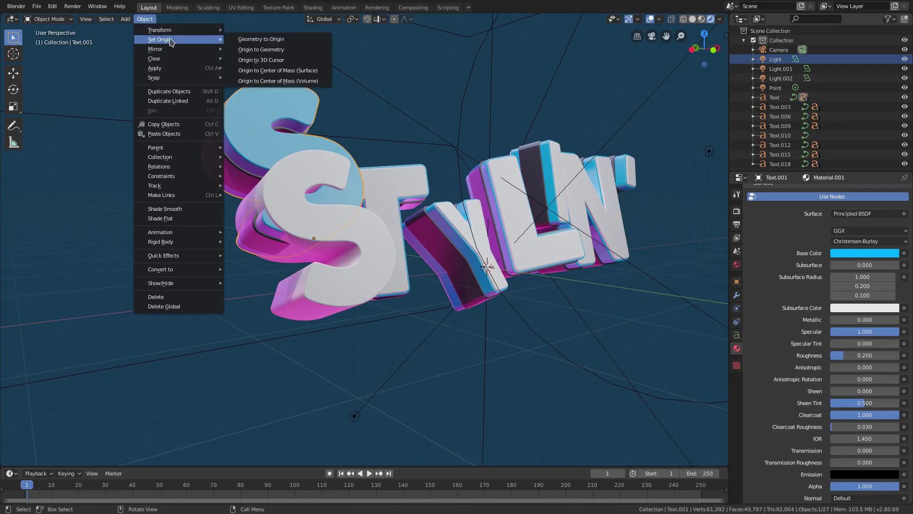
pyautogui.click(284, 50)
pyautogui.click(341, 162)
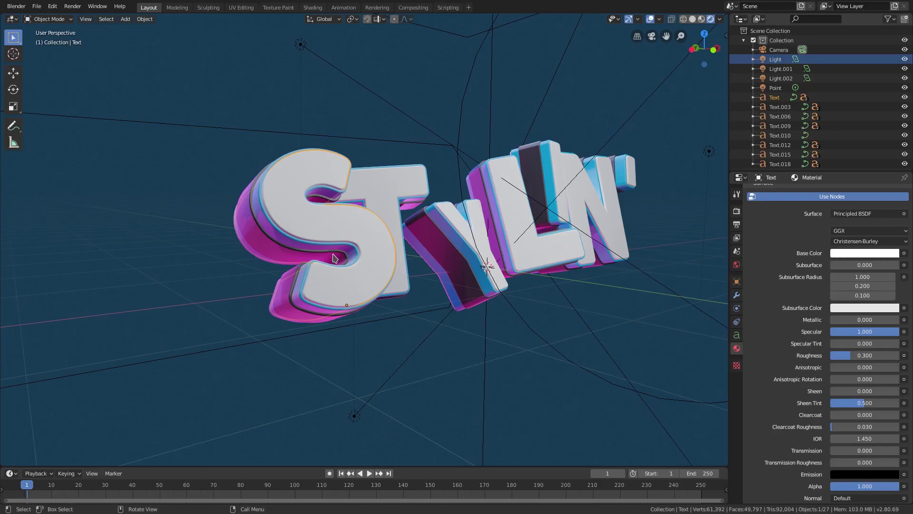
# Step: Disable the Extras overlay to hide the light and camera outlines while keeping the other viewport overlays on
pyautogui.scroll(-2, 436, 242)
pyautogui.moveTo(485, 241)
pyautogui.mouseDown(button='middle')
pyautogui.moveTo(470, 242)
pyautogui.moveTo(499, 238)
pyautogui.mouseUp(button='middle')
pyautogui.click(651, 20)
pyautogui.scroll(-2, 554, 215)
pyautogui.moveTo(555, 216); pyautogui.dragTo(550, 216, button='middle')
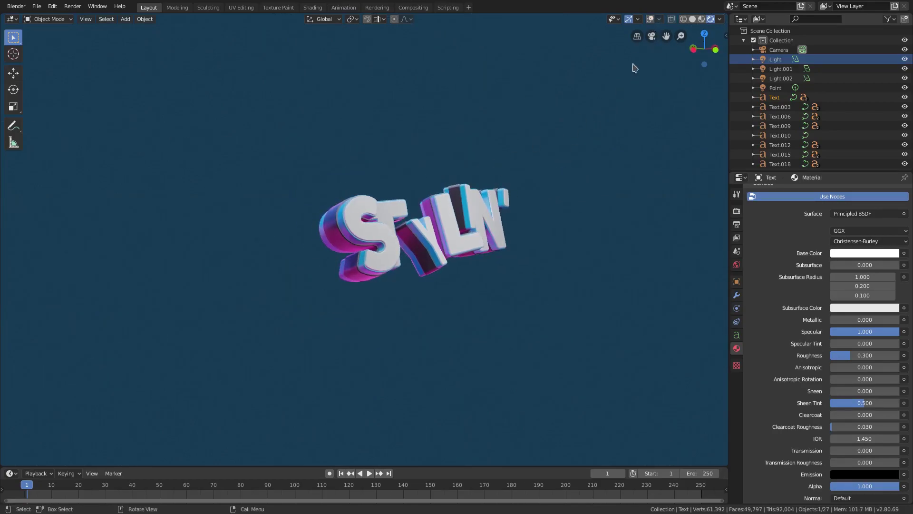
pyautogui.click(650, 19)
pyautogui.click(637, 19)
pyautogui.click(659, 19)
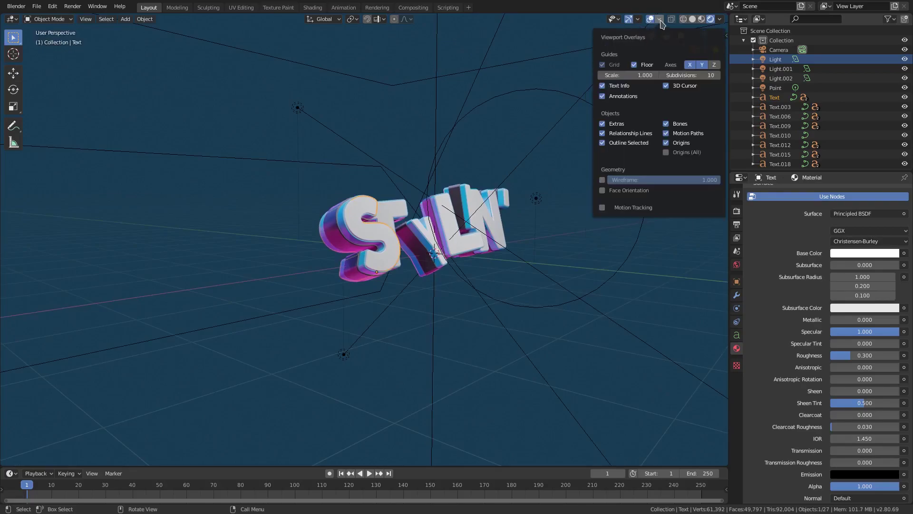
pyautogui.click(618, 124)
pyautogui.moveTo(452, 231); pyautogui.dragTo(430, 243, button='middle')
pyautogui.scroll(5, 435, 236)
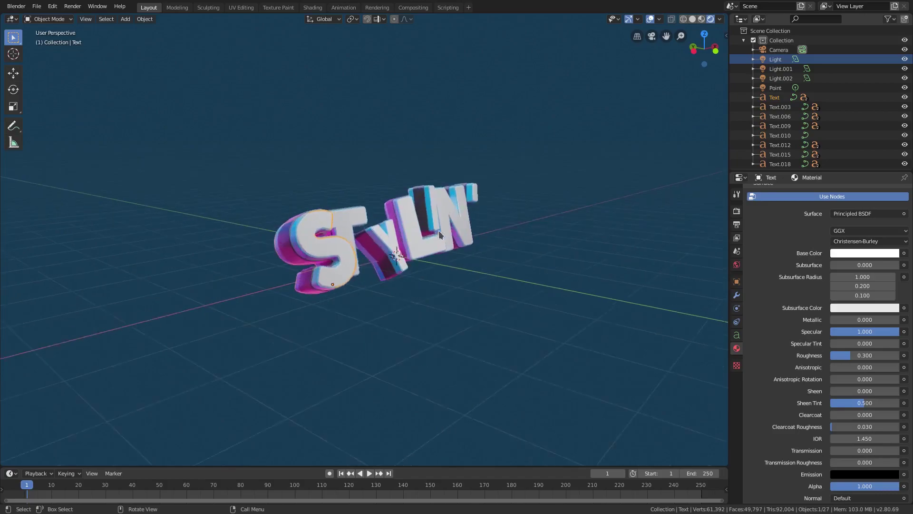
# Step: Select all layers of the STYLIN' letters and add the object Text.010 to the selection
pyautogui.click(438, 233)
pyautogui.moveTo(238, 164); pyautogui.dragTo(531, 298)
pyautogui.scroll(-4, 481, 246)
pyautogui.scroll(9, 481, 245)
pyautogui.scroll(-1, 483, 247)
pyautogui.moveTo(483, 248); pyautogui.dragTo(509, 229, button='middle')
pyautogui.moveTo(506, 177)
pyautogui.mouseDown(button='middle')
pyautogui.moveTo(475, 205)
pyautogui.moveTo(481, 222)
pyautogui.moveTo(509, 193)
pyautogui.mouseUp(button='middle')
pyautogui.scroll(-1, 504, 192)
pyautogui.press('b')
pyautogui.moveTo(115, 116); pyautogui.dragTo(128, 124)
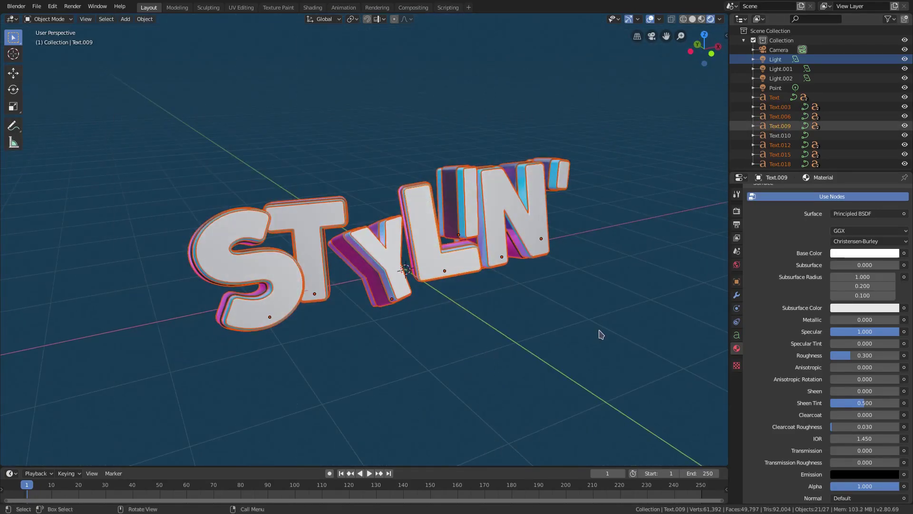
pyautogui.click(782, 135)
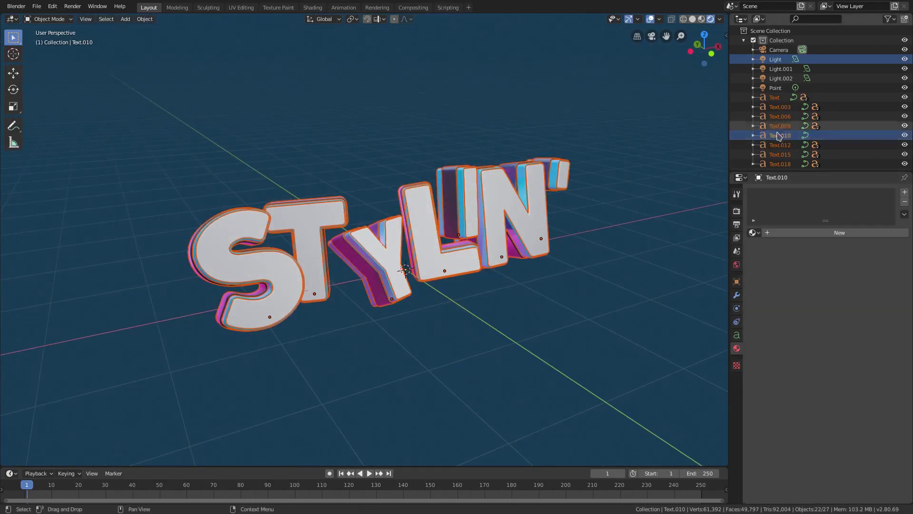
pyautogui.scroll(-1, 780, 133)
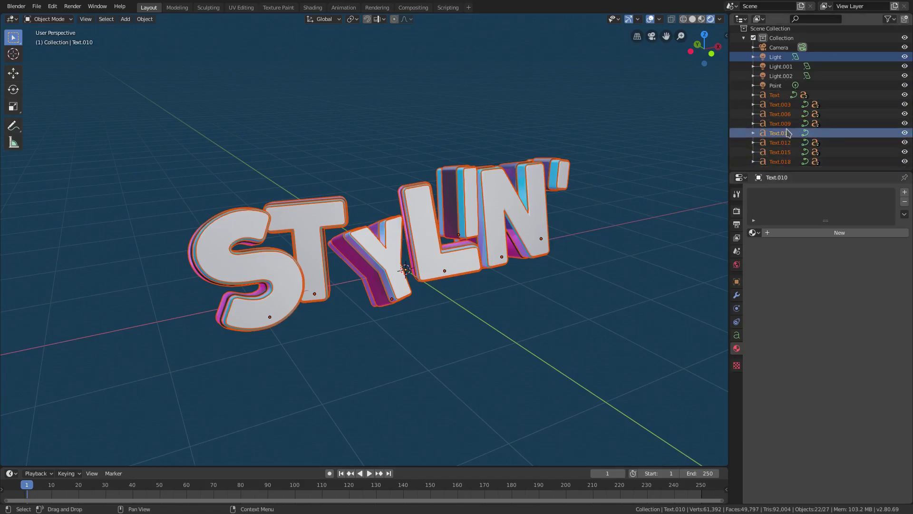
pyautogui.moveTo(678, 141); pyautogui.dragTo(713, 129, button='middle')
pyautogui.moveTo(534, 165); pyautogui.dragTo(521, 165, button='middle')
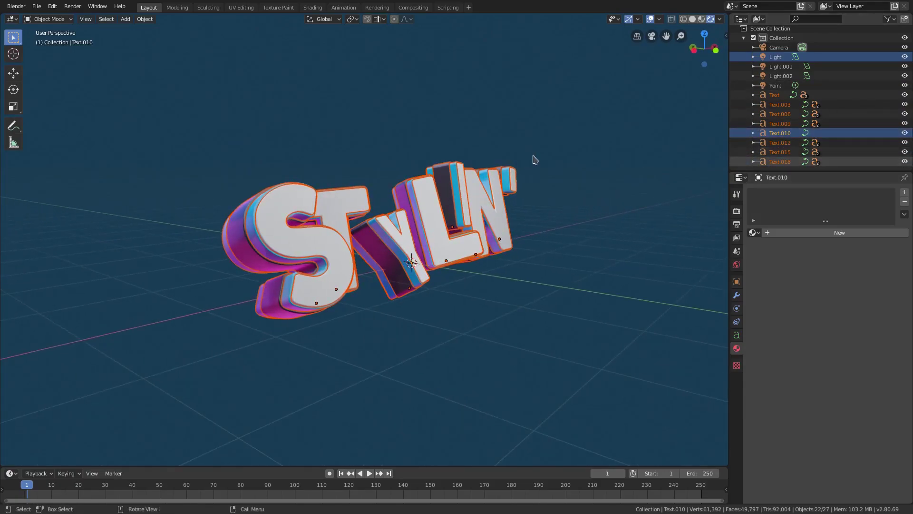
# Step: Try to clear the parents of the selected text objects without keeping their transformation, and undo it
pyautogui.hotkey('alt', 'p')
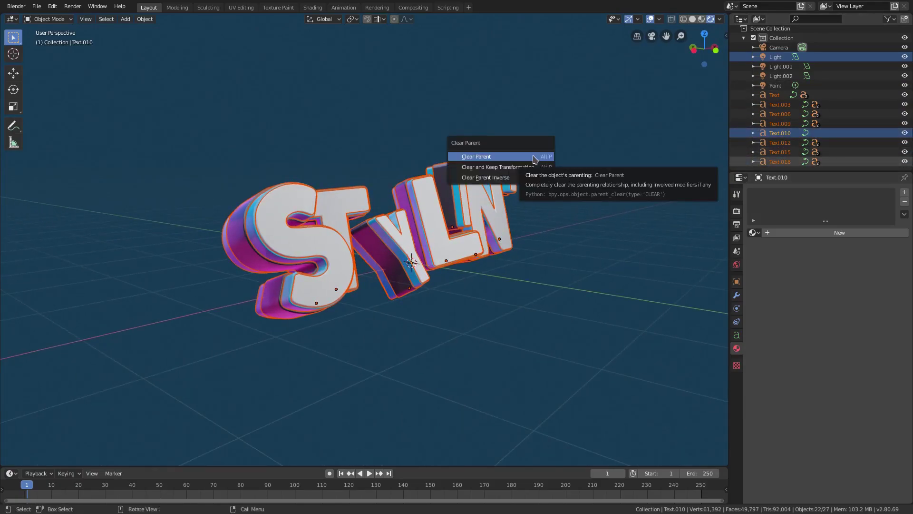
pyautogui.click(505, 158)
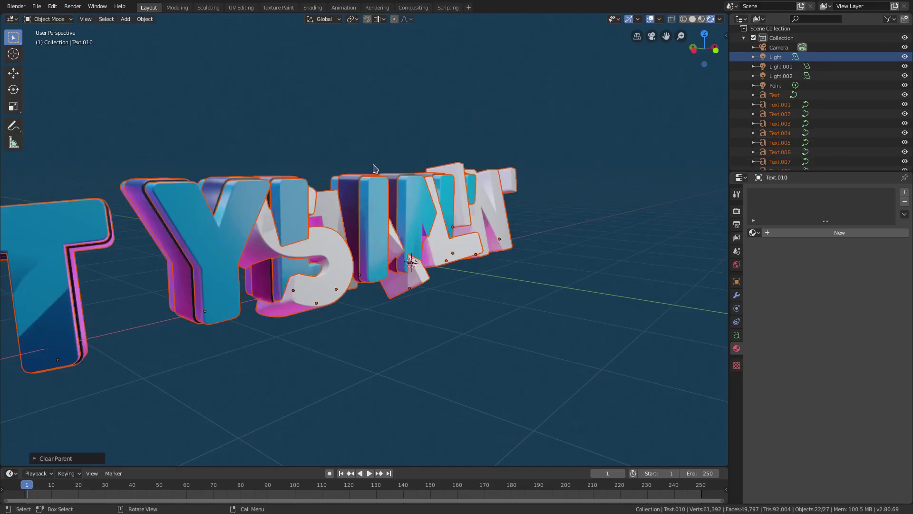
pyautogui.scroll(-4, 294, 264)
pyautogui.scroll(4, 400, 211)
pyautogui.hotkey('ctrl', 'z')
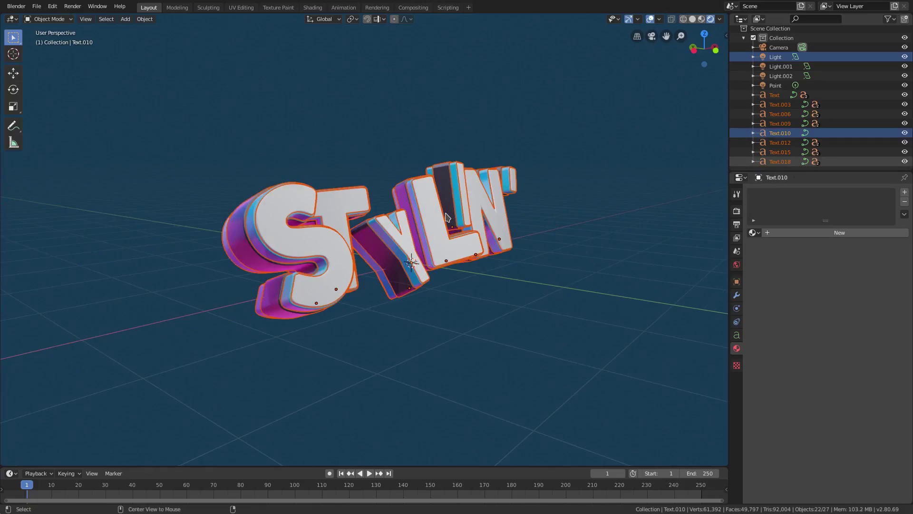
# Step: Clear the parents of the selected text objects while keeping their transformation, and test moving the S layers separately
pyautogui.hotkey('alt', 'p')
pyautogui.click(444, 239)
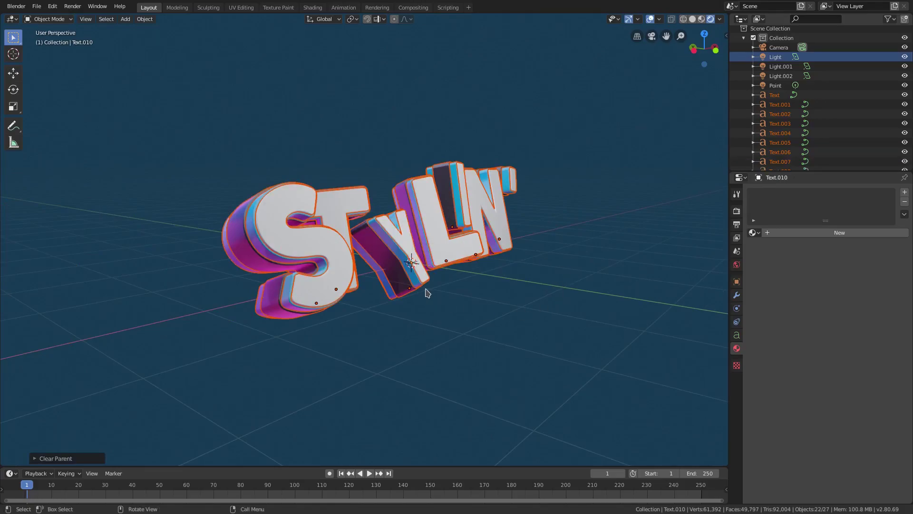
pyautogui.click(301, 249)
pyautogui.press('g')
pyautogui.rightClick(380, 167)
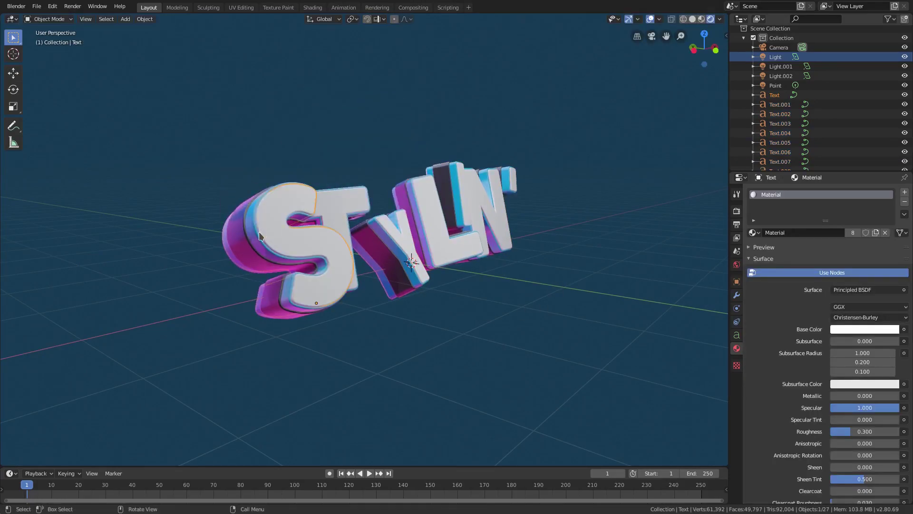
pyautogui.click(261, 235)
pyautogui.press('g')
pyautogui.rightClick(328, 166)
pyautogui.moveTo(354, 250); pyautogui.dragTo(409, 265, button='middle')
pyautogui.scroll(1, 353, 273)
pyautogui.moveTo(353, 273)
pyautogui.mouseDown(button='middle')
pyautogui.moveTo(375, 269)
pyautogui.moveTo(351, 266)
pyautogui.mouseUp(button='middle')
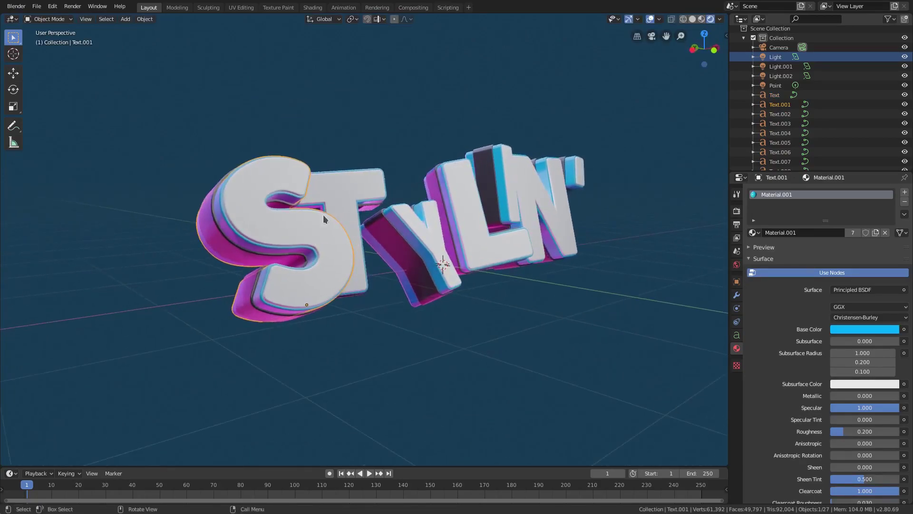
# Step: Select all layers of the STYLIN' letters and set their origins to their geometry
pyautogui.scroll(-1, 325, 214)
pyautogui.press('b')
pyautogui.moveTo(211, 71); pyautogui.dragTo(548, 337)
pyautogui.press('b')
pyautogui.moveTo(170, 95); pyautogui.dragTo(653, 317)
pyautogui.click(143, 19)
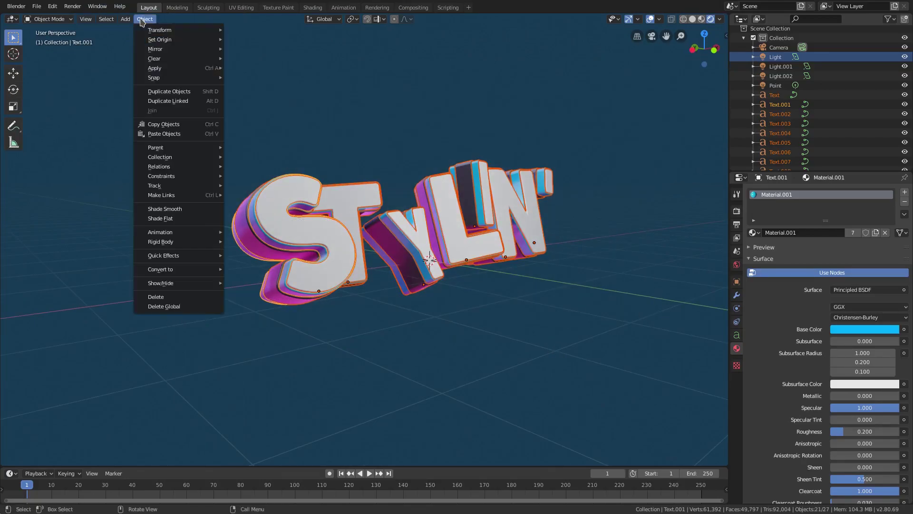
pyautogui.moveTo(152, 38)
pyautogui.click(318, 48)
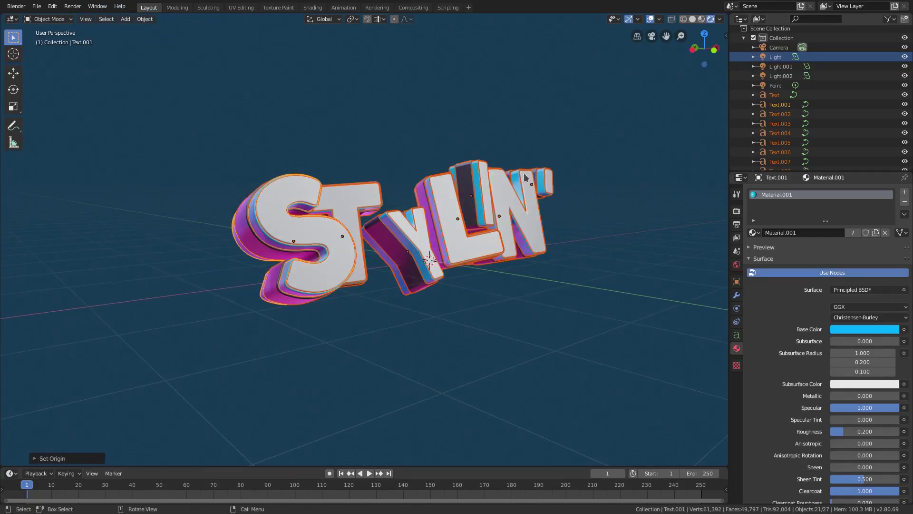
# Step: Select the white front layer of the S and test rotating it about its new origin
pyautogui.moveTo(525, 177); pyautogui.dragTo(431, 228, button='middle')
pyautogui.moveTo(371, 213); pyautogui.dragTo(420, 219, button='middle')
pyautogui.keyDown('shift'); pyautogui.moveTo(326, 223); pyautogui.dragTo(376, 230, button='middle'); pyautogui.keyUp('shift')
pyautogui.click(368, 221)
pyautogui.scroll(1, 369, 228)
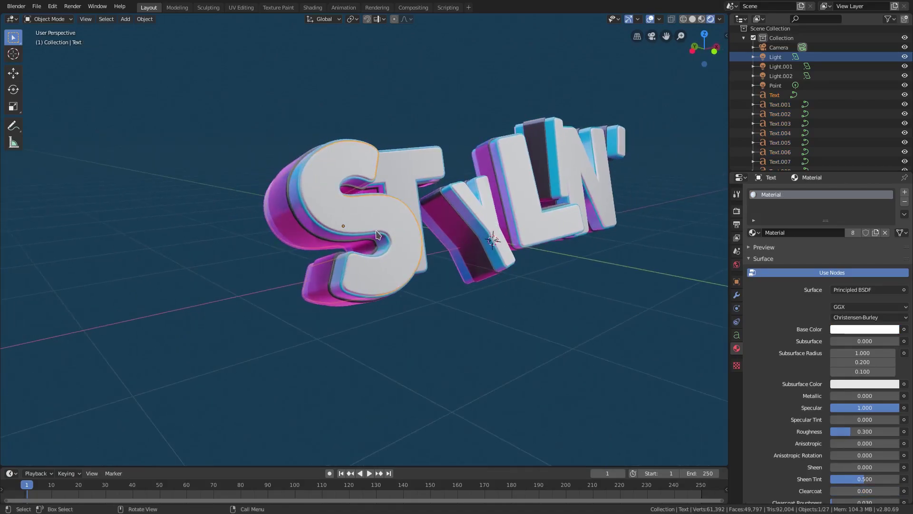
pyautogui.press('r')
pyautogui.press('Escape')
# Step: Parent the two back layers of the S to its white front layer
pyautogui.scroll(3, 358, 215)
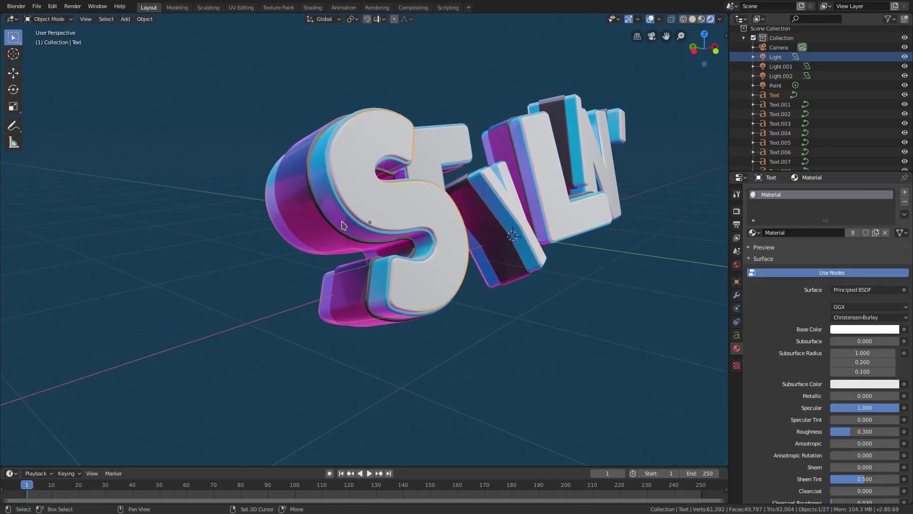
pyautogui.keyDown('shift'); pyautogui.click(316, 220); pyautogui.keyUp('shift')
pyautogui.keyDown('shift'); pyautogui.click(316, 219); pyautogui.keyUp('shift')
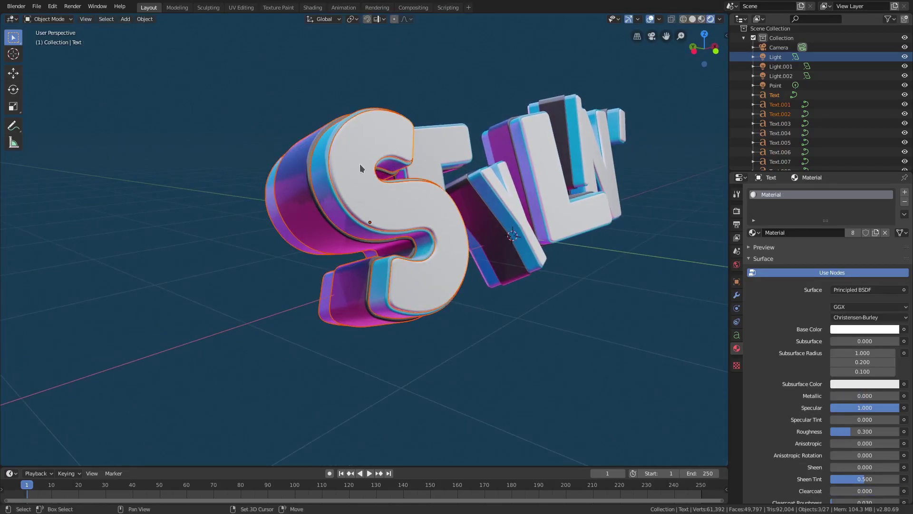
pyautogui.moveTo(371, 154); pyautogui.dragTo(513, 133, button='middle')
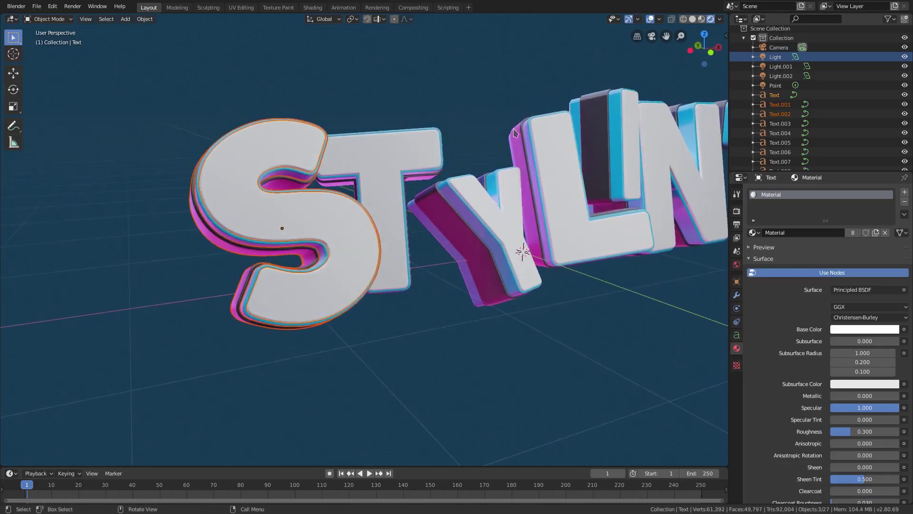
pyautogui.hotkey('ctrl', 'p')
pyautogui.click(292, 251)
# Step: Select all three layers of the T and parent the back layers to its white front layer
pyautogui.click(394, 167)
pyautogui.moveTo(394, 167); pyautogui.dragTo(376, 179, button='middle')
pyautogui.press('b')
pyautogui.moveTo(358, 113); pyautogui.dragTo(418, 176)
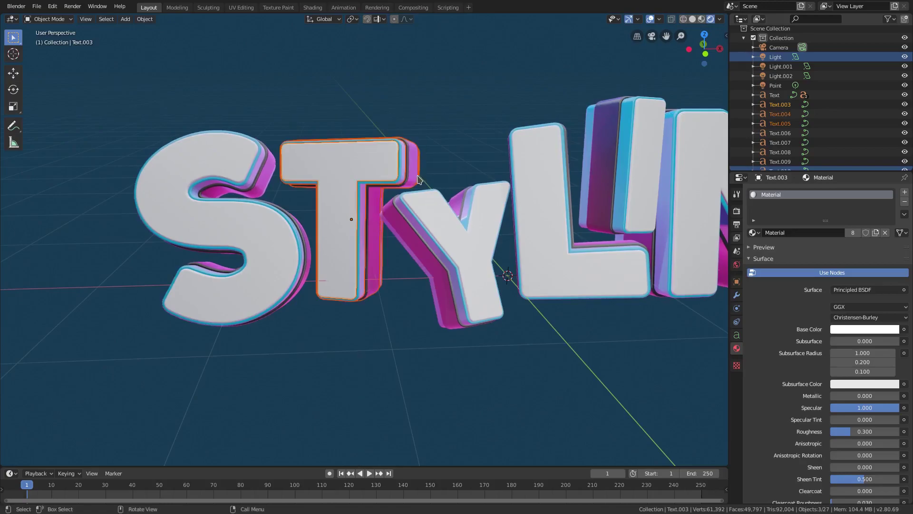
pyautogui.hotkey('ctrl', 'p')
pyautogui.click(361, 169)
# Step: Select the layers of the Y with the white front one active and parent the back layers to it
pyautogui.click(464, 228)
pyautogui.press('b')
pyautogui.moveTo(424, 215); pyautogui.dragTo(473, 285)
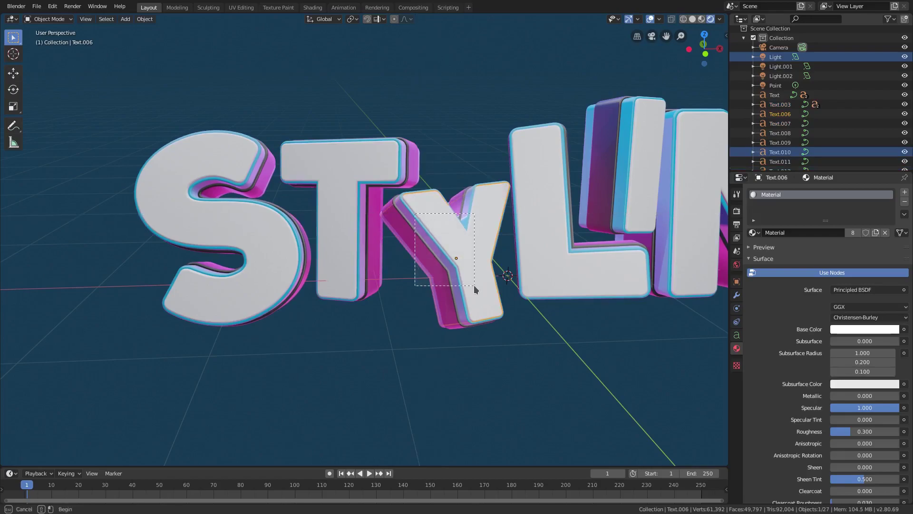
pyautogui.keyDown('shift'); pyautogui.click(460, 249); pyautogui.keyUp('shift')
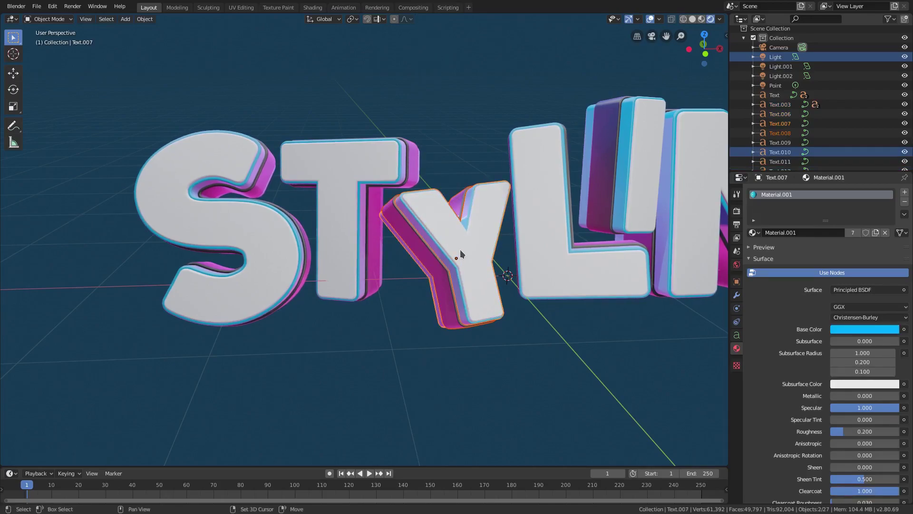
pyautogui.scroll(2, 516, 295)
pyautogui.keyDown('shift'); pyautogui.click(518, 298); pyautogui.keyUp('shift')
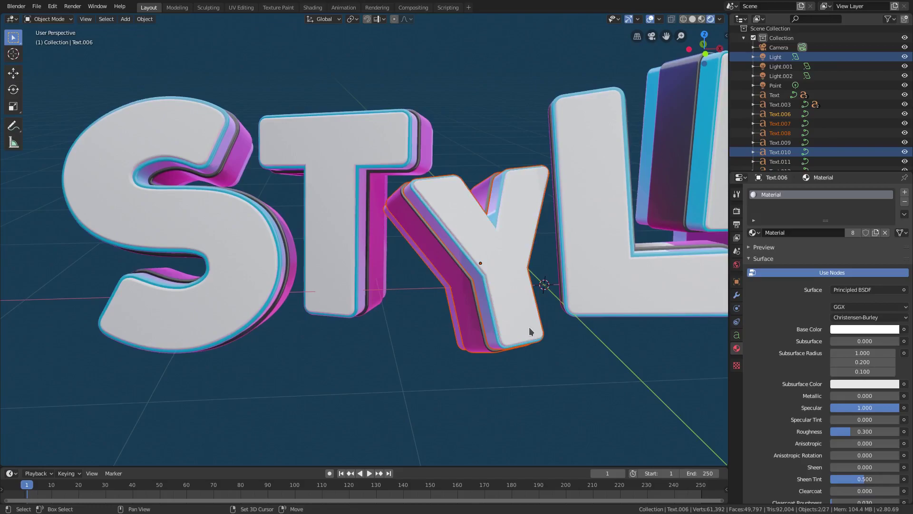
pyautogui.hotkey('ctrl', 'p')
pyautogui.click(529, 327)
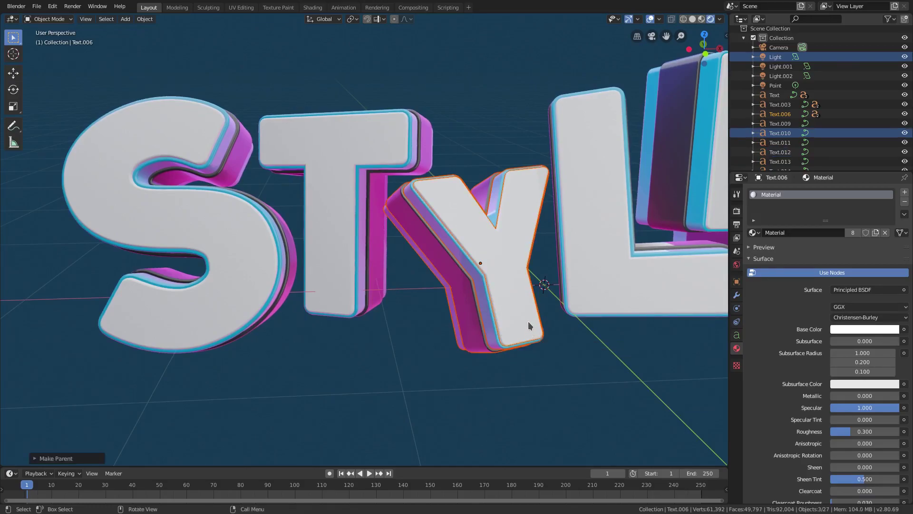
# Step: Select the layers of the L with the white front one active and parent the back layers to it
pyautogui.moveTo(529, 328); pyautogui.dragTo(382, 261, button='middle')
pyautogui.click(395, 261)
pyautogui.press('b')
pyautogui.moveTo(345, 233); pyautogui.dragTo(439, 326)
pyautogui.click(413, 273)
pyautogui.press('b')
pyautogui.moveTo(379, 241); pyautogui.dragTo(406, 251)
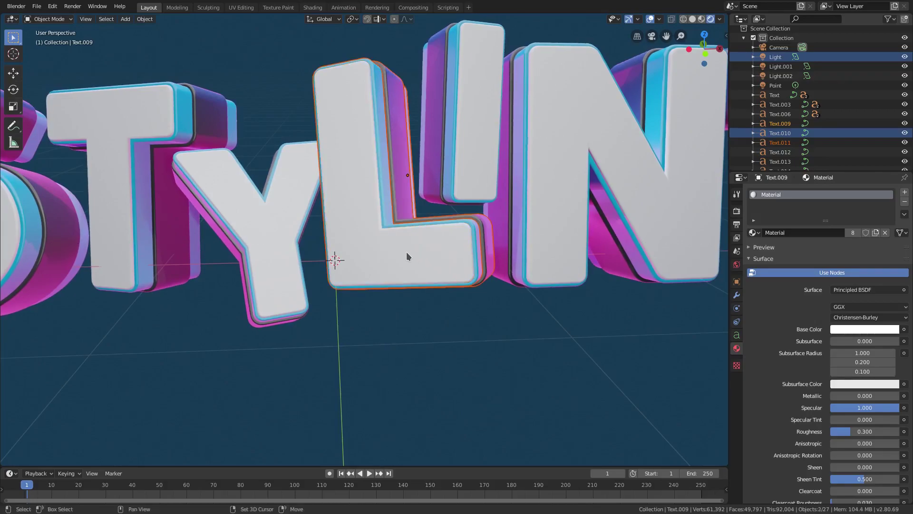
pyautogui.keyDown('shift'); pyautogui.click(406, 252); pyautogui.keyUp('shift')
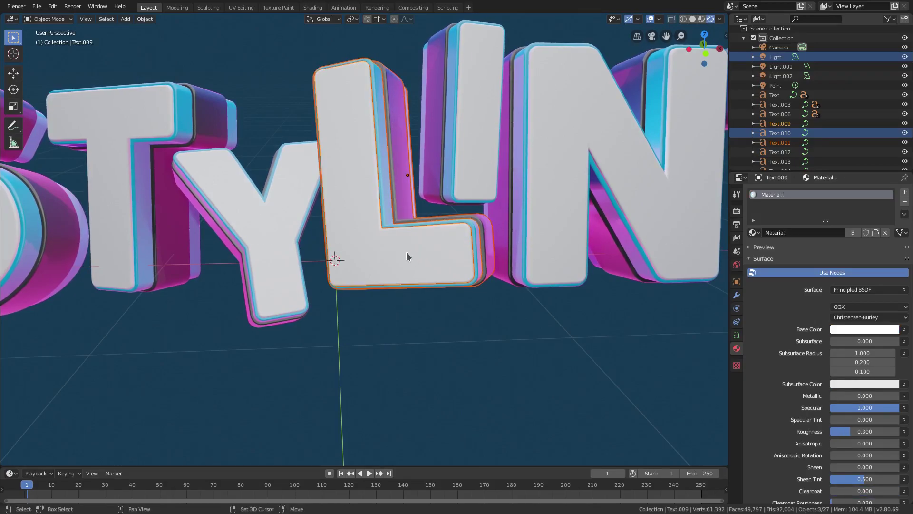
pyautogui.hotkey('ctrl', 'p')
pyautogui.click(406, 252)
# Step: Select the three layers of the I and parent the back layers to its white front layer
pyautogui.click(480, 171)
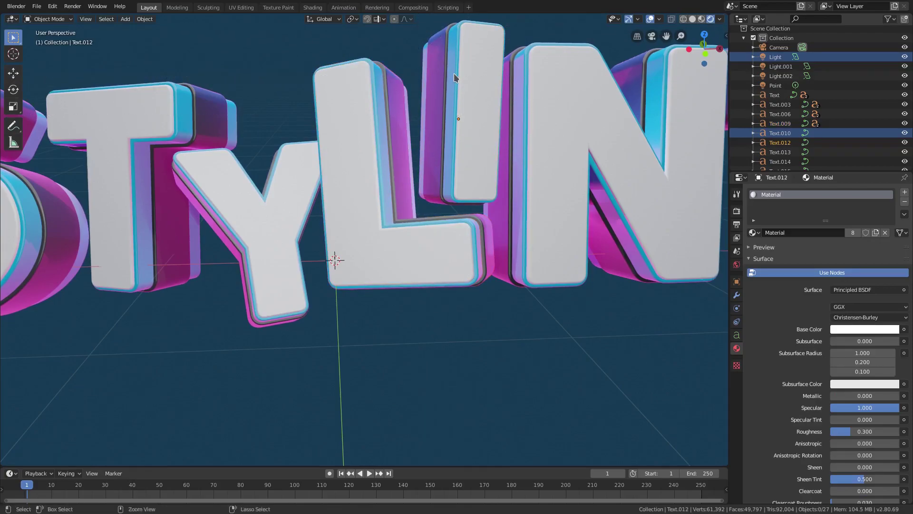
pyautogui.scroll(-3, 454, 73)
pyautogui.press('b')
pyautogui.moveTo(406, 95); pyautogui.dragTo(427, 123)
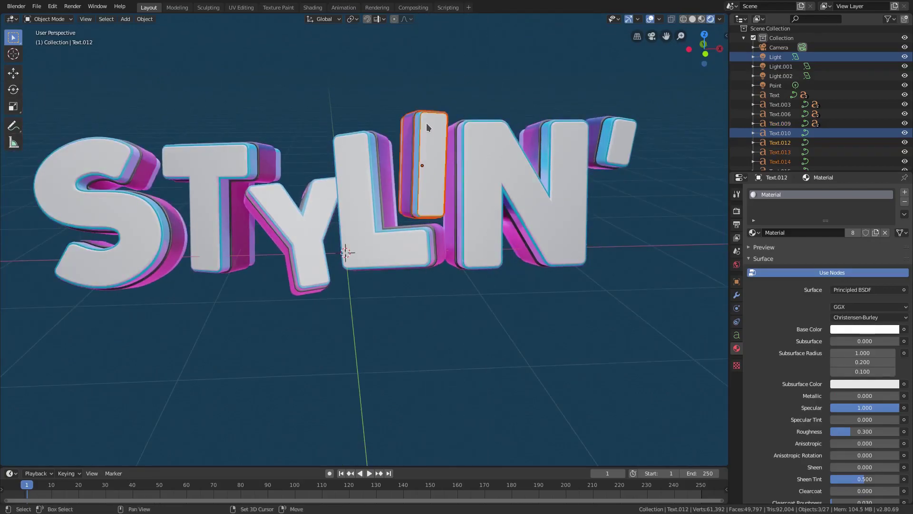
pyautogui.hotkey('ctrl', 'p')
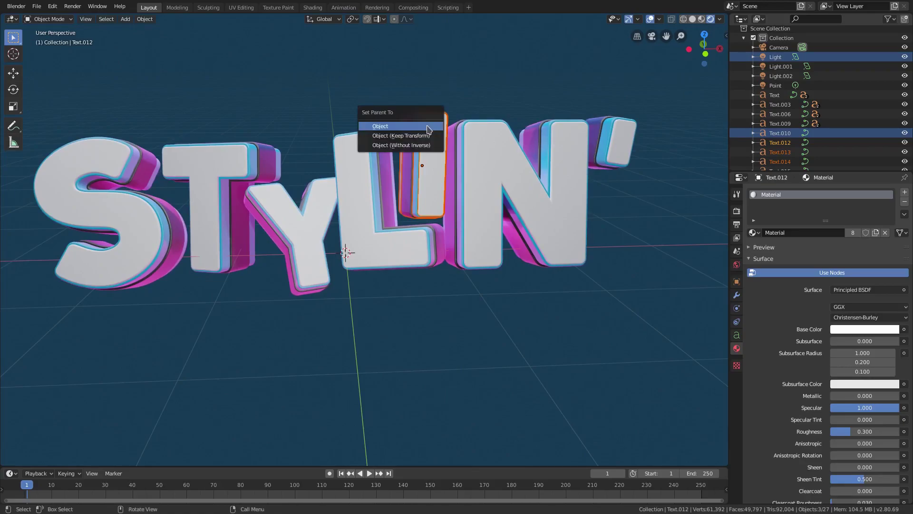
pyautogui.click(428, 129)
# Step: Parent the back layers of the N to its white front layer and test moving the letter as one piece
pyautogui.click(490, 135)
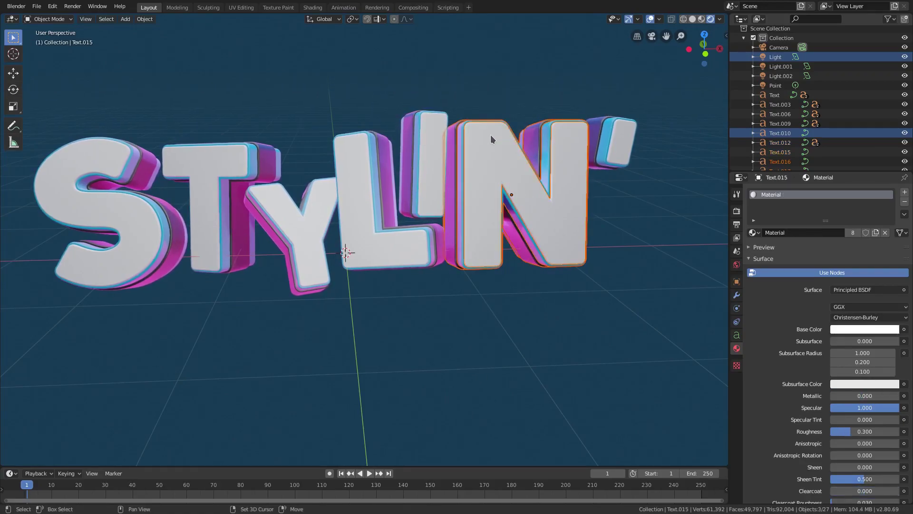
pyautogui.hotkey('ctrl', 'p')
pyautogui.click(487, 162)
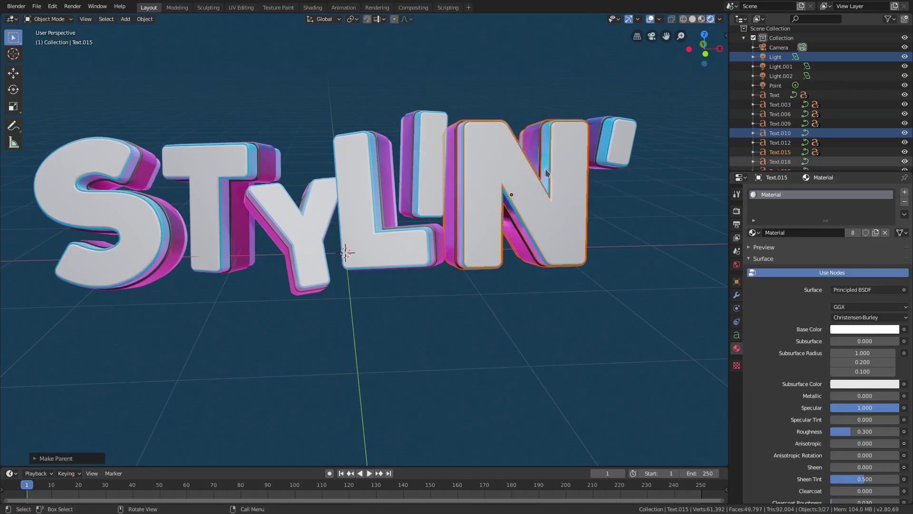
pyautogui.scroll(2, 542, 176)
pyautogui.click(542, 177)
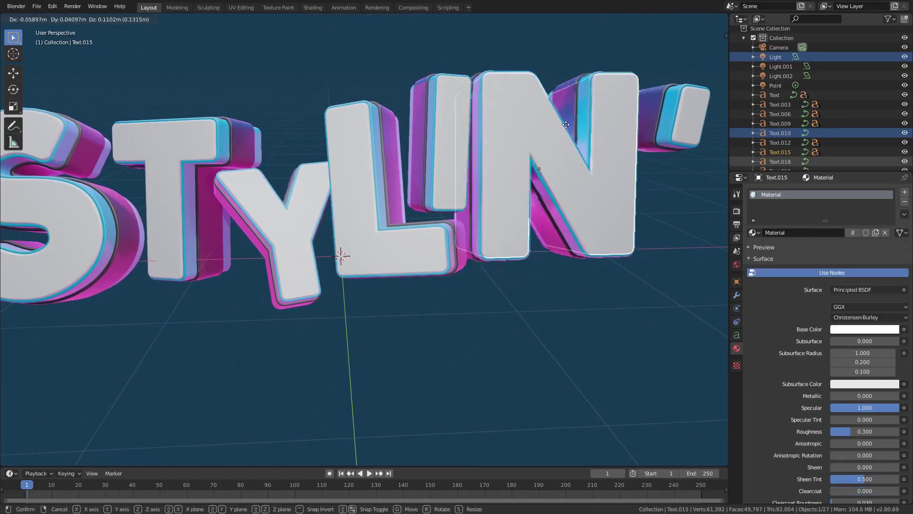
# Step: Parent the back layers of the apostrophe to its white front layer and test moving it as one piece
pyautogui.moveTo(693, 126); pyautogui.dragTo(514, 166, button='middle')
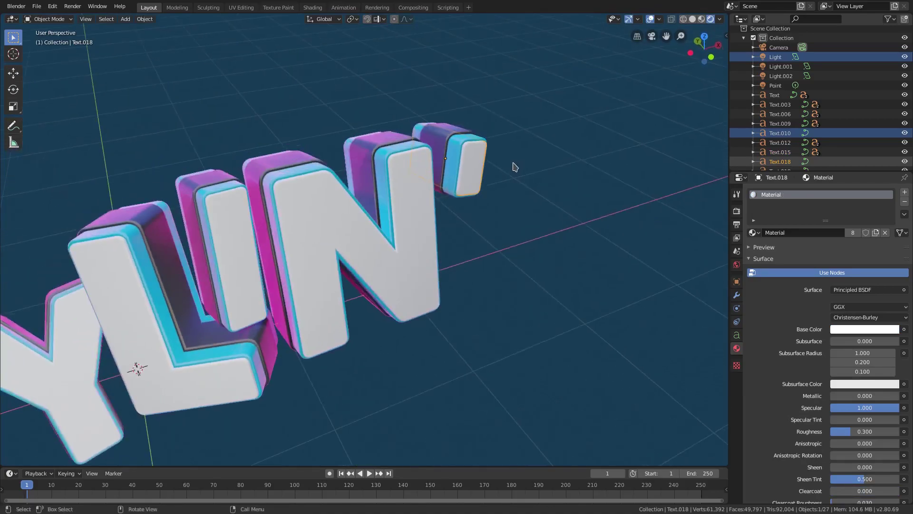
pyautogui.press('b')
pyautogui.moveTo(454, 117); pyautogui.dragTo(495, 181)
pyautogui.hotkey('ctrl', 'p')
pyautogui.click(478, 158)
pyautogui.click(476, 158)
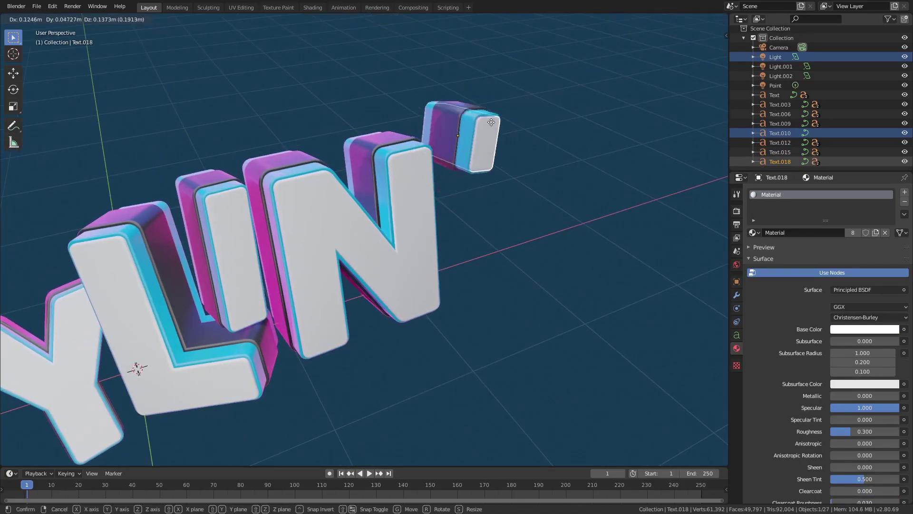
# Step: Test moving several letters, starting with the L, to check that their layers follow
pyautogui.scroll(-3, 320, 270)
pyautogui.click(262, 286)
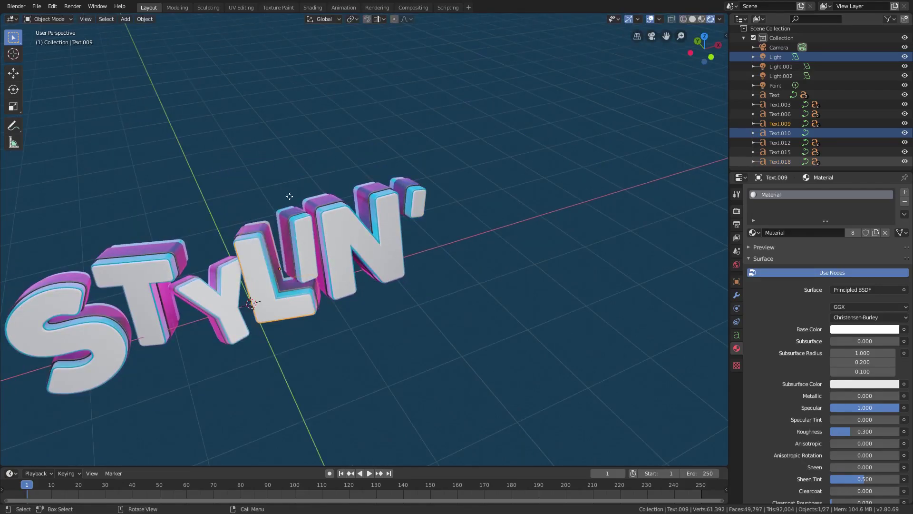
pyautogui.click(340, 219)
pyautogui.click(231, 271)
pyautogui.click(153, 273)
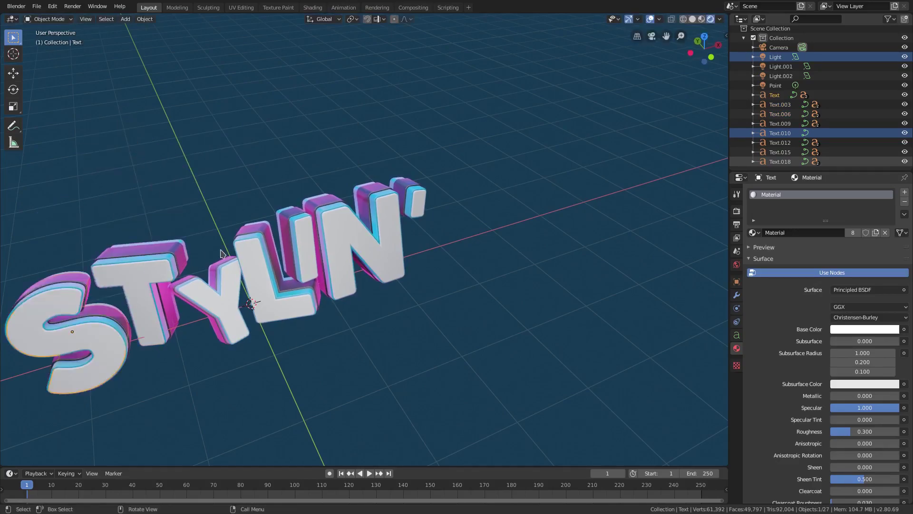
# Step: Look through the camera and test rotating the S and the T individually, cancelling each rotation
pyautogui.press('KP_0')
pyautogui.press('r')
pyautogui.press('r')
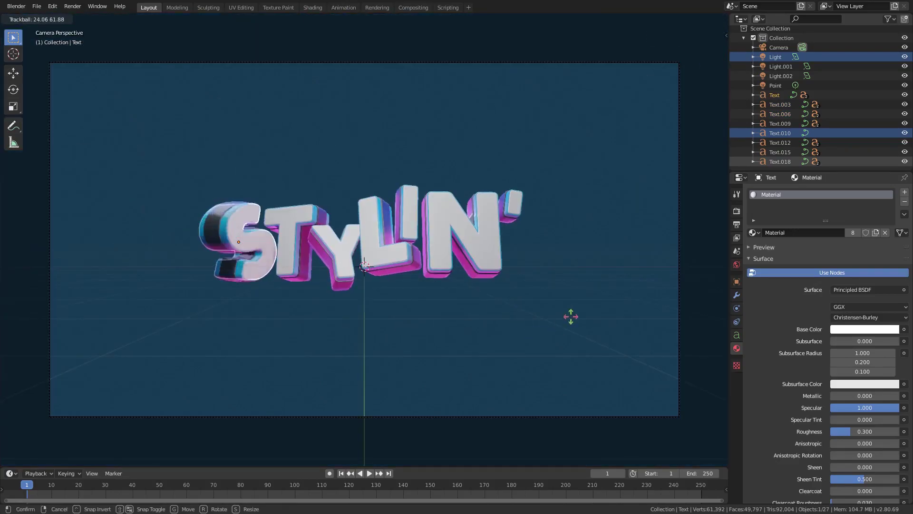
pyautogui.rightClick(259, 93)
pyautogui.click(289, 223)
pyautogui.press('r')
pyautogui.rightClick(319, 183)
pyautogui.press('r')
pyautogui.press('r')
pyautogui.rightClick(416, 219)
# Step: Test rotating the Y and the L individually in the camera view, cancelling each rotation
pyautogui.click(347, 250)
pyautogui.press('r')
pyautogui.press('Escape')
pyautogui.click(380, 226)
pyautogui.press('r')
pyautogui.press('r')
pyautogui.press('Escape')
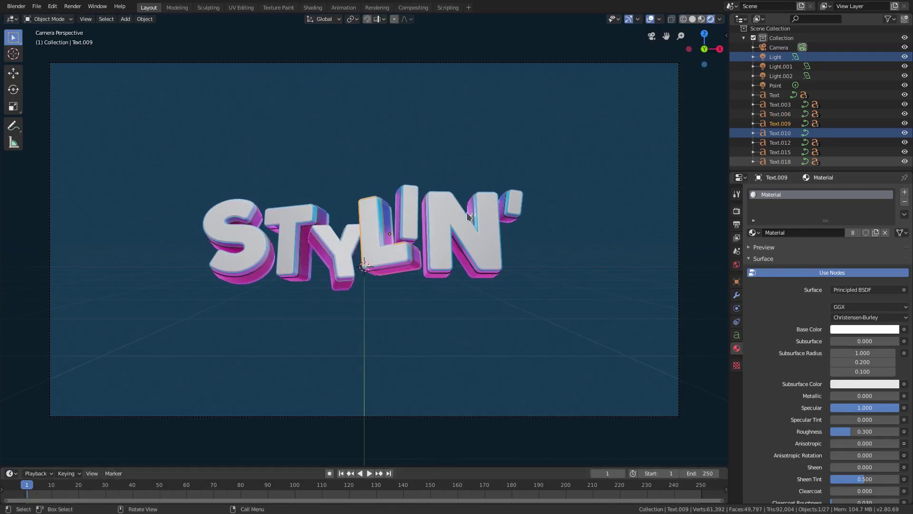
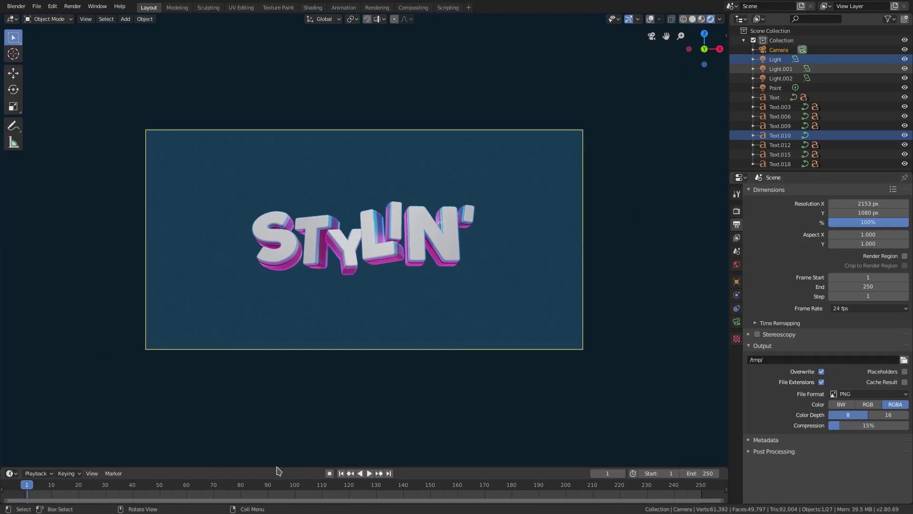
# Step: Split the 3D viewport into upper and lower areas and turn the lower one into a Video Sequencer
pyautogui.moveTo(278, 468); pyautogui.dragTo(281, 460)
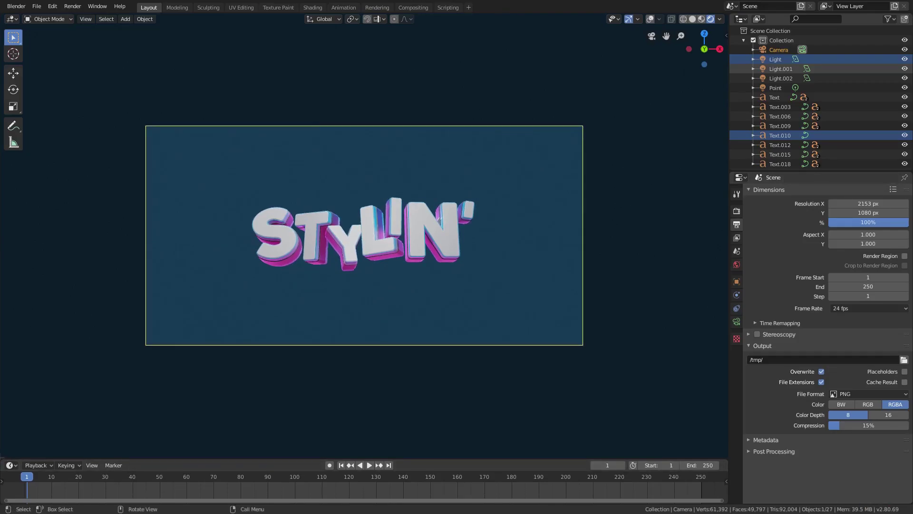
pyautogui.moveTo(2, 452); pyautogui.dragTo(21, 397)
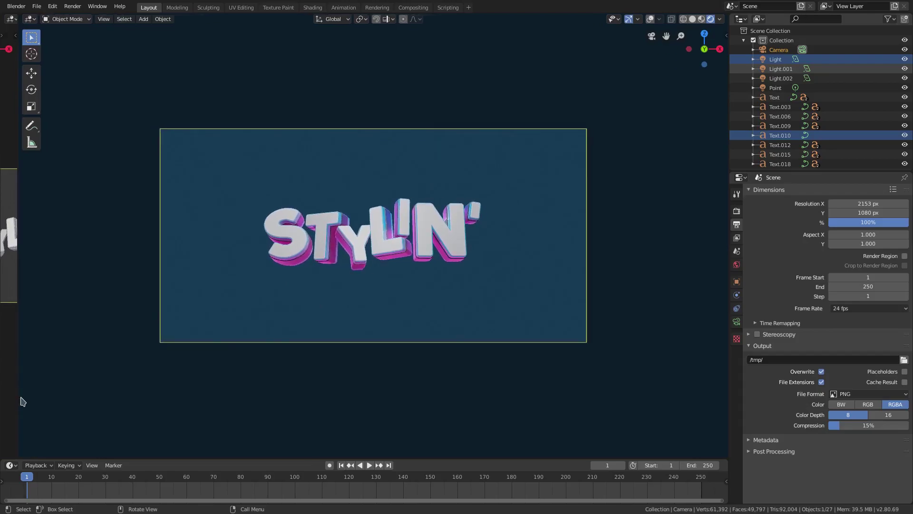
pyautogui.moveTo(19, 456); pyautogui.dragTo(6, 256)
pyautogui.click(17, 262)
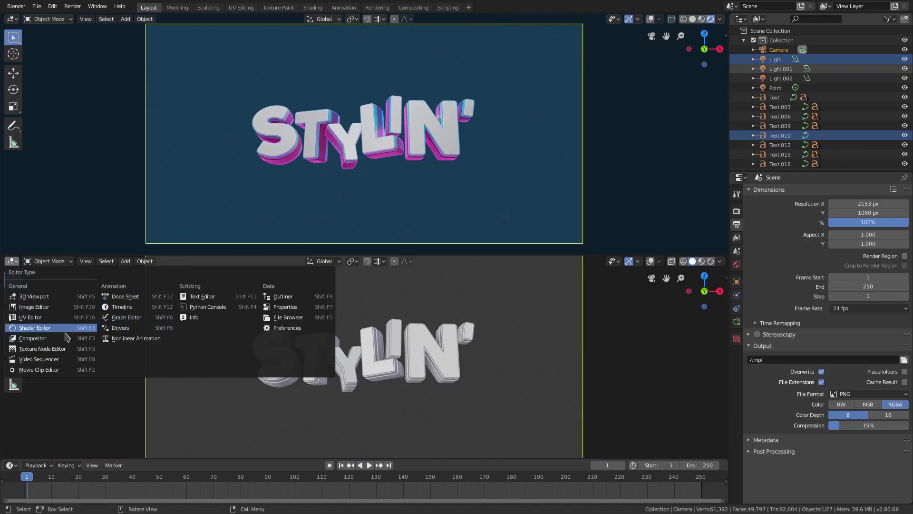
pyautogui.click(71, 360)
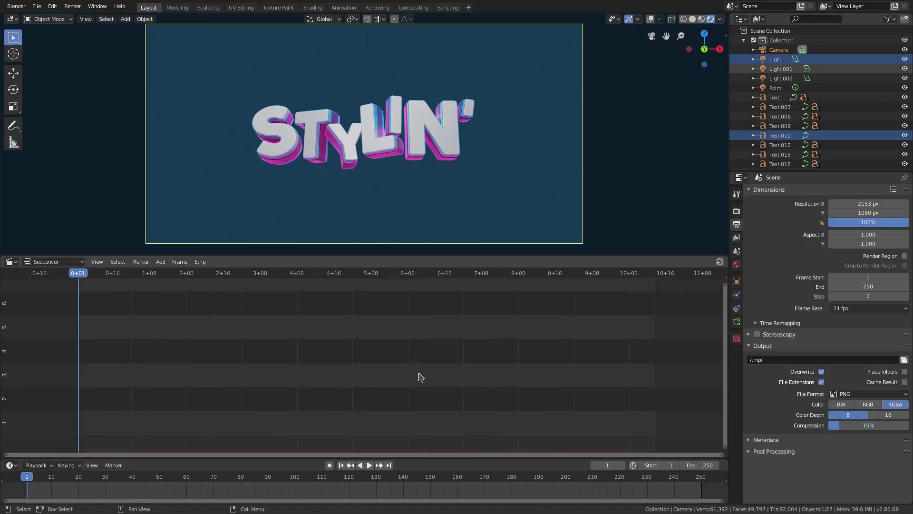
# Step: Shrink the sequencer area to give the 3D viewport more height and view the lettering from a low angle
pyautogui.moveTo(420, 376); pyautogui.dragTo(428, 379, button='middle')
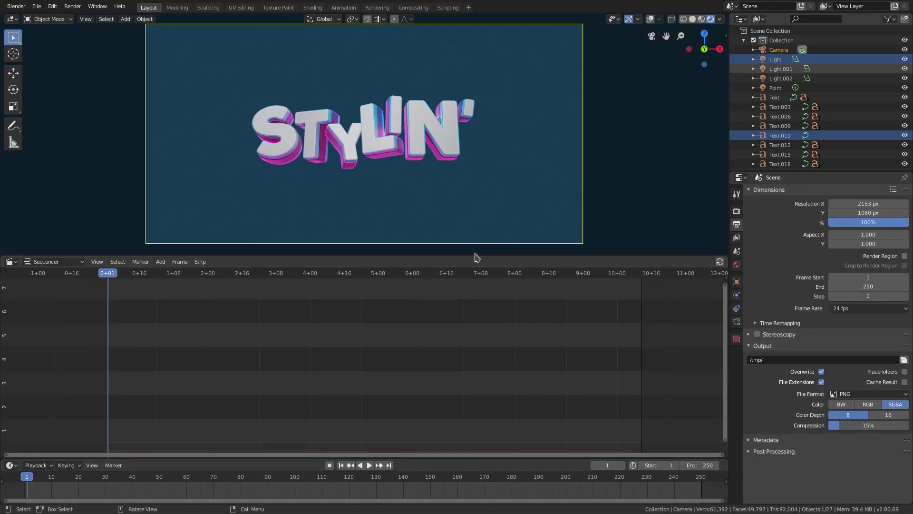
pyautogui.moveTo(476, 254); pyautogui.dragTo(461, 281)
pyautogui.moveTo(466, 267); pyautogui.dragTo(284, 389, button='middle')
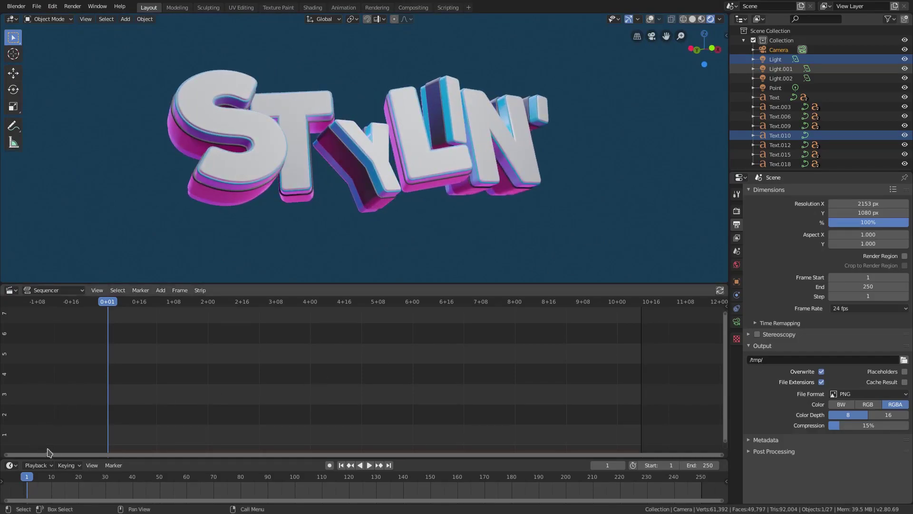
# Step: Add Stylin Clip.wav as a sound strip in the sequencer and start playing the animation
pyautogui.click(160, 291)
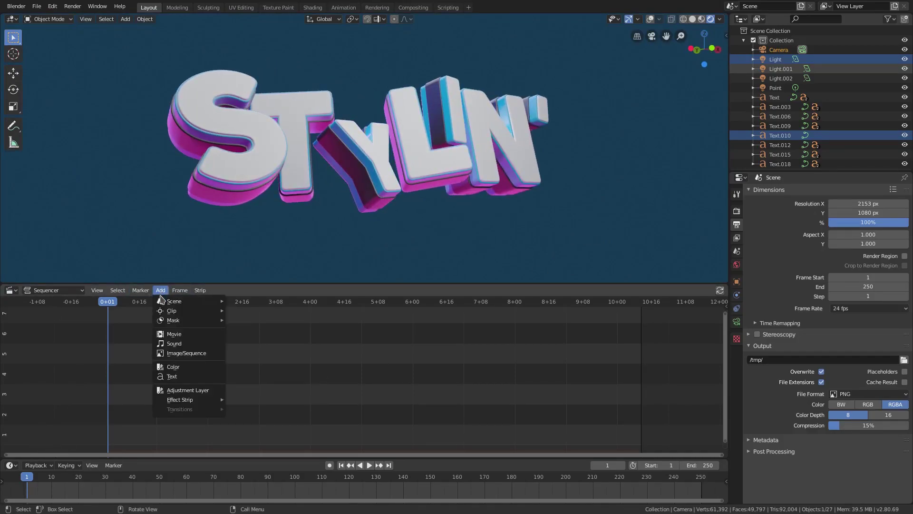
pyautogui.click(189, 345)
pyautogui.click(77, 73)
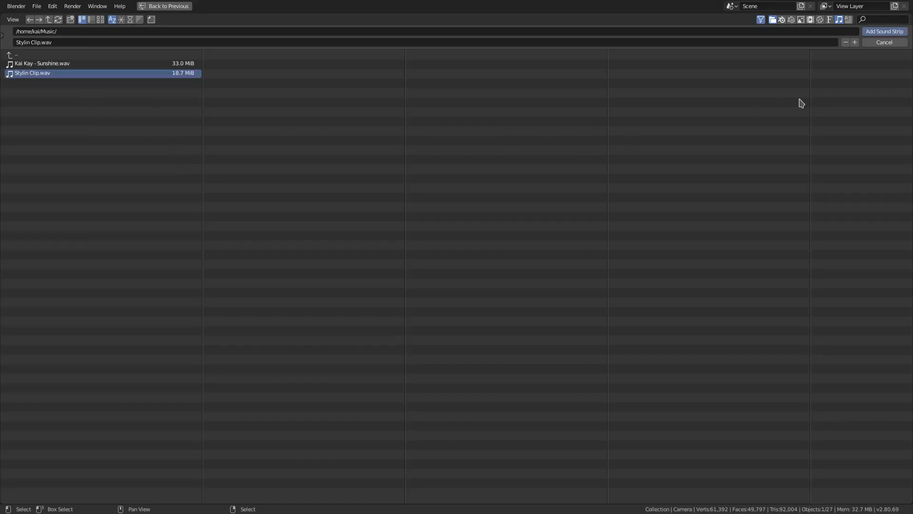
pyautogui.click(896, 35)
pyautogui.scroll(-4, 375, 409)
pyautogui.moveTo(299, 386); pyautogui.dragTo(339, 401, button='middle')
pyautogui.click(369, 466)
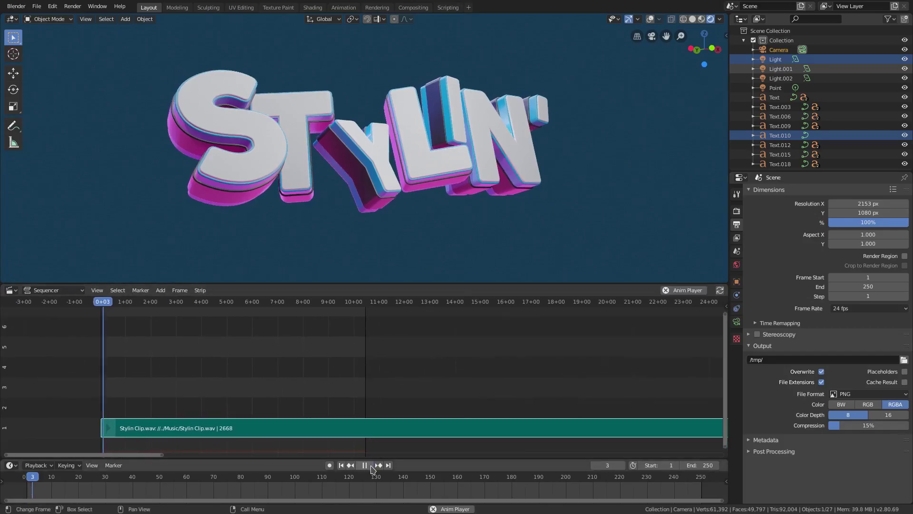
# Step: Extend the animation's end frame to 816 so that more of the sound strip plays
pyautogui.scroll(-8, 392, 414)
pyautogui.moveTo(369, 409); pyautogui.dragTo(267, 407, button='middle')
pyautogui.moveTo(698, 465); pyautogui.dragTo(912, 466)
pyautogui.scroll(-5, 623, 415)
pyautogui.moveTo(624, 415); pyautogui.dragTo(520, 423, button='middle')
pyautogui.scroll(-4, 520, 423)
pyautogui.moveTo(698, 466); pyautogui.dragTo(666, 466)
pyautogui.scroll(4, 287, 409)
pyautogui.moveTo(287, 409); pyautogui.dragTo(419, 416, button='middle')
pyautogui.scroll(3, 408, 409)
pyautogui.keyDown('ctrl'); pyautogui.hscroll(4, 418, 416); pyautogui.keyUp('ctrl')
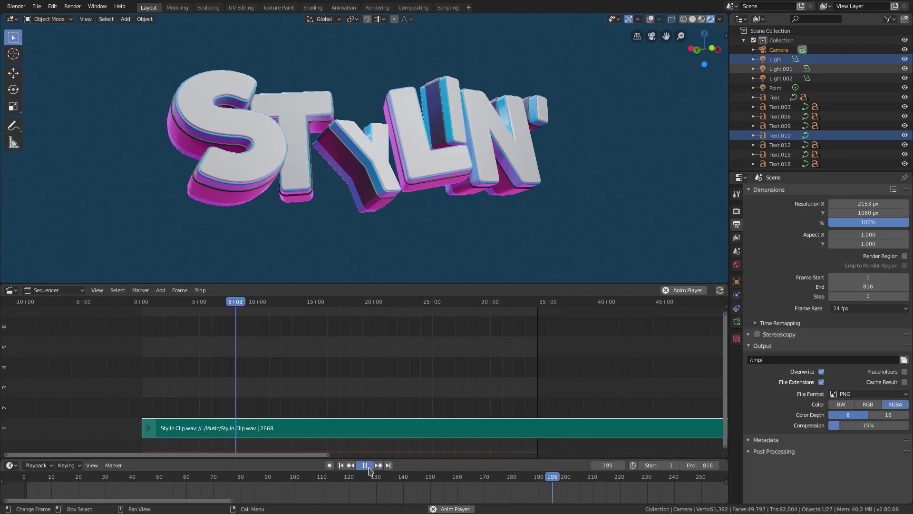
# Step: Stop playback at frame 242 and set the animation's start frame to 242
pyautogui.click(365, 465)
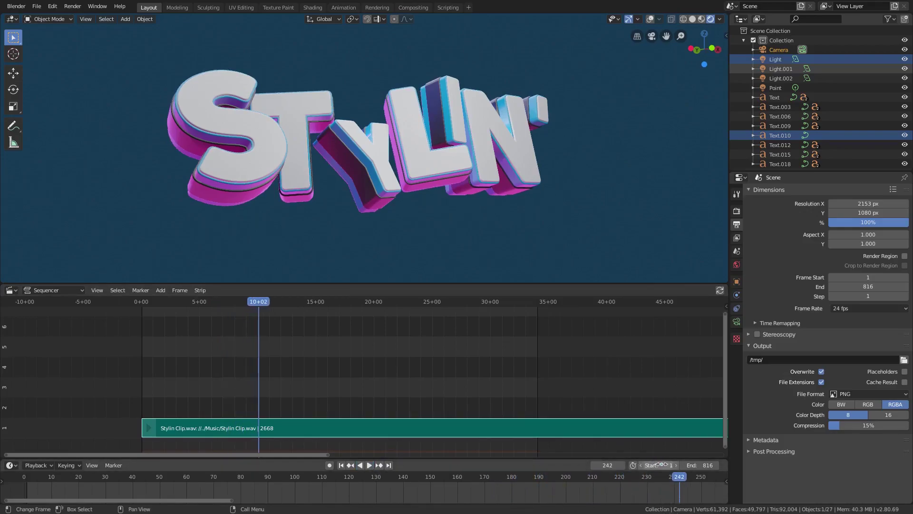
pyautogui.press('Return')
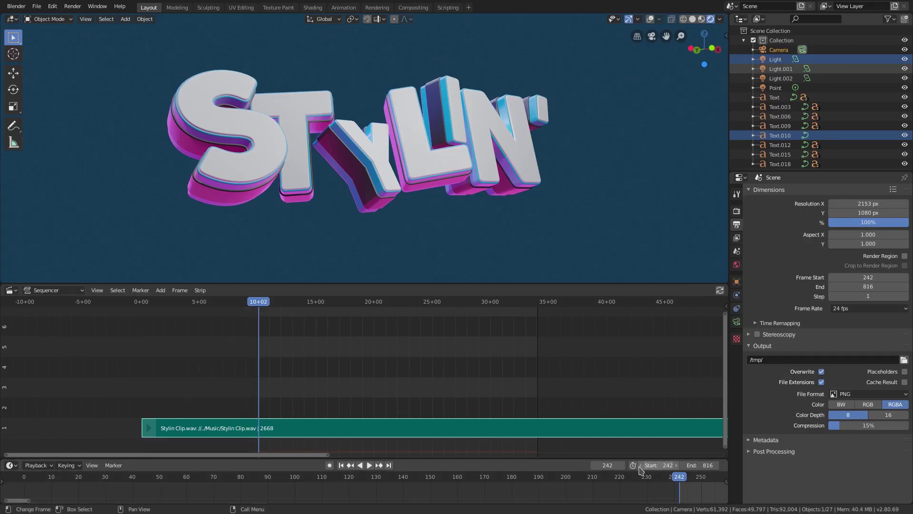
pyautogui.moveTo(666, 500)
pyautogui.mouseDown(button='middle')
pyautogui.moveTo(110, 490)
pyautogui.moveTo(317, 481)
pyautogui.moveTo(350, 502)
pyautogui.mouseUp(button='middle')
pyautogui.scroll(3, 148, 487)
pyautogui.scroll(2, 319, 485)
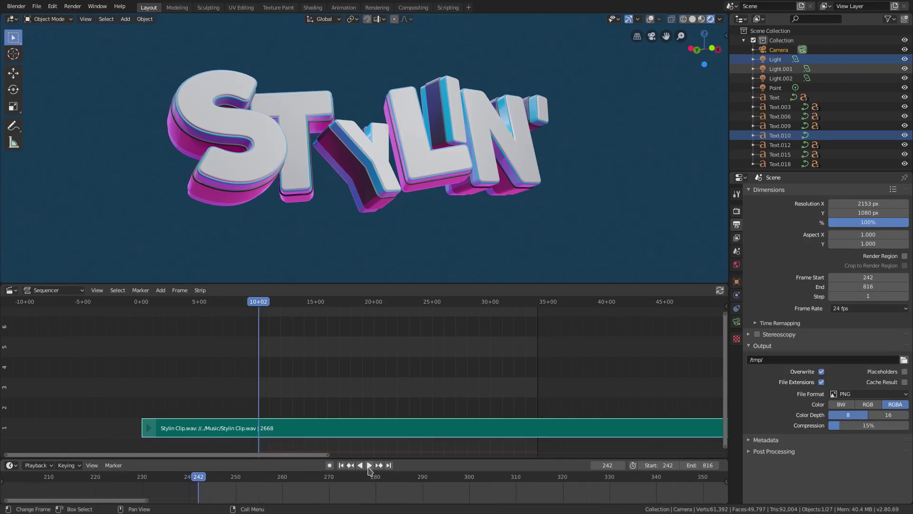
# Step: Play the music from frame 242, stop it, and return to the start frame
pyautogui.click(369, 465)
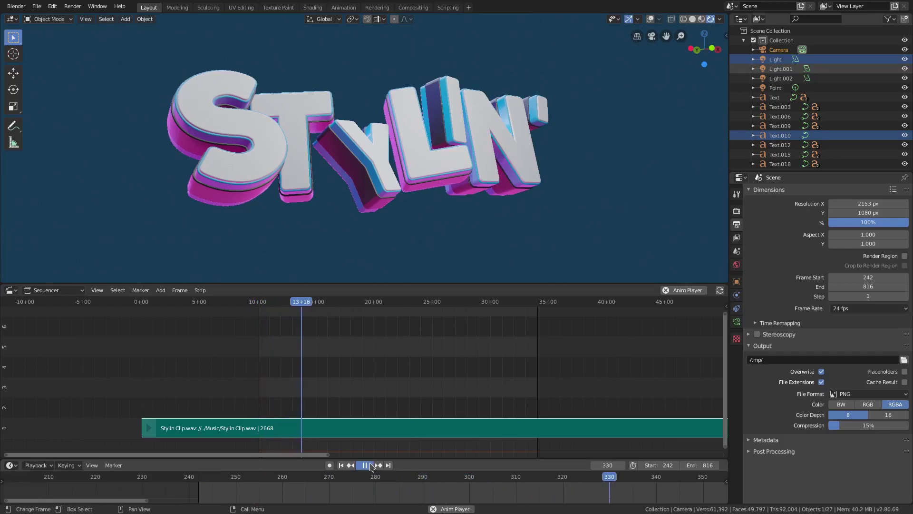
pyautogui.click(371, 466)
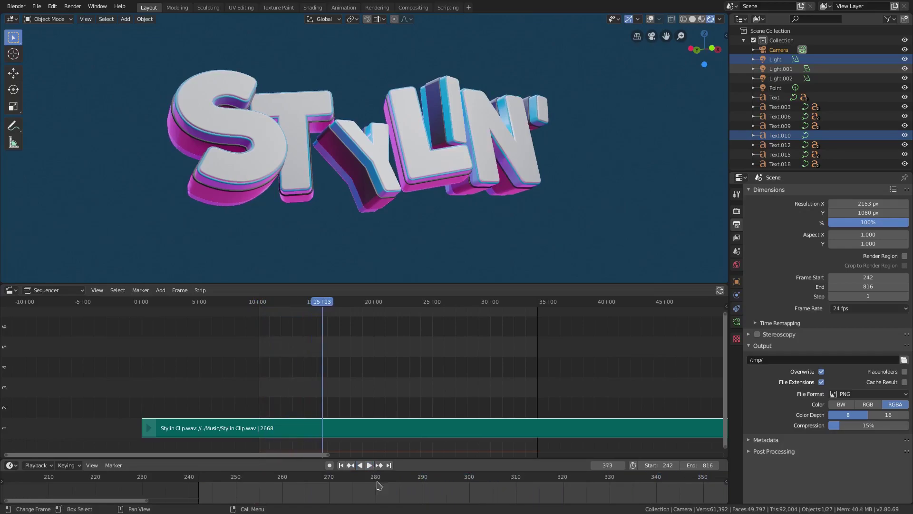
pyautogui.click(341, 465)
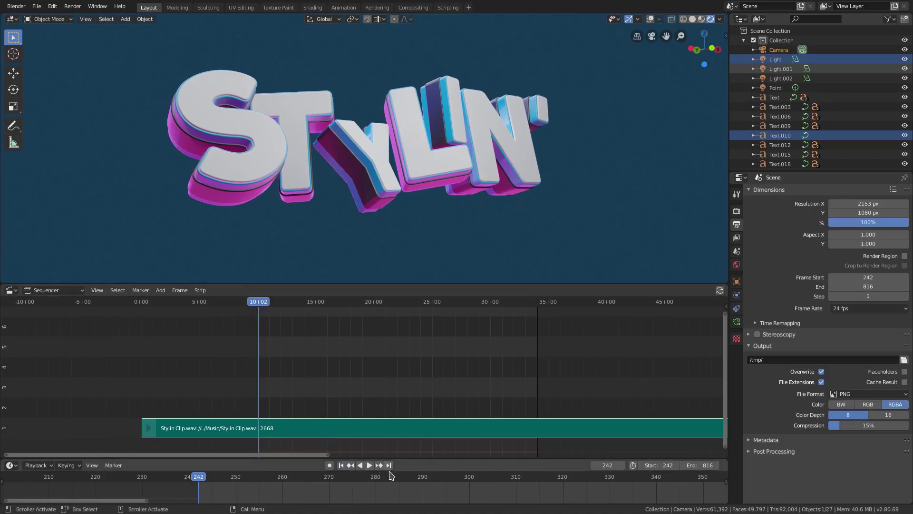
# Step: Play the music from frame 360 and stop it at frame 489 to locate the end of the section
pyautogui.scroll(-2, 502, 500)
pyautogui.scroll(-6, 502, 495)
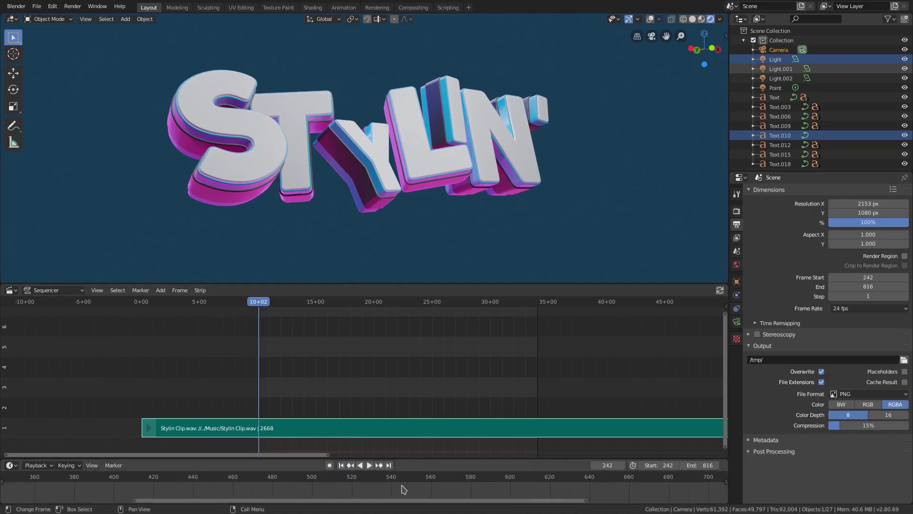
pyautogui.click(292, 482)
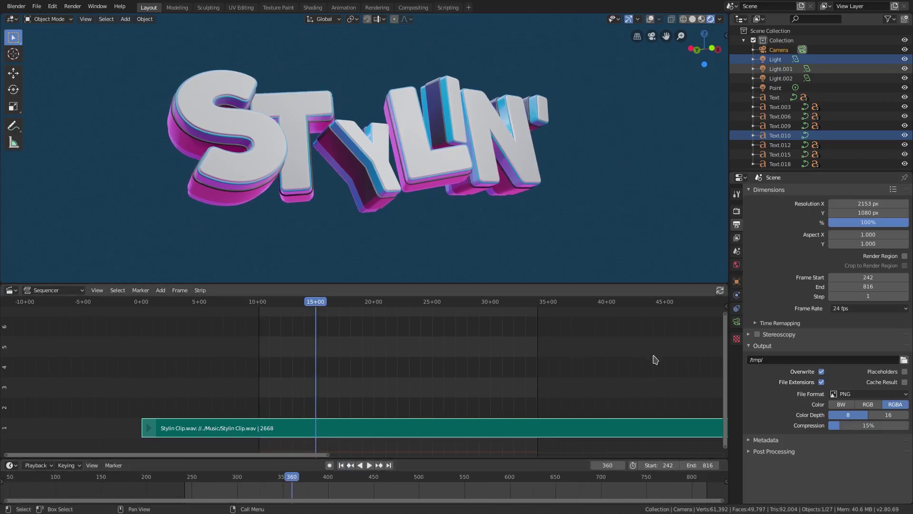
pyautogui.click(369, 465)
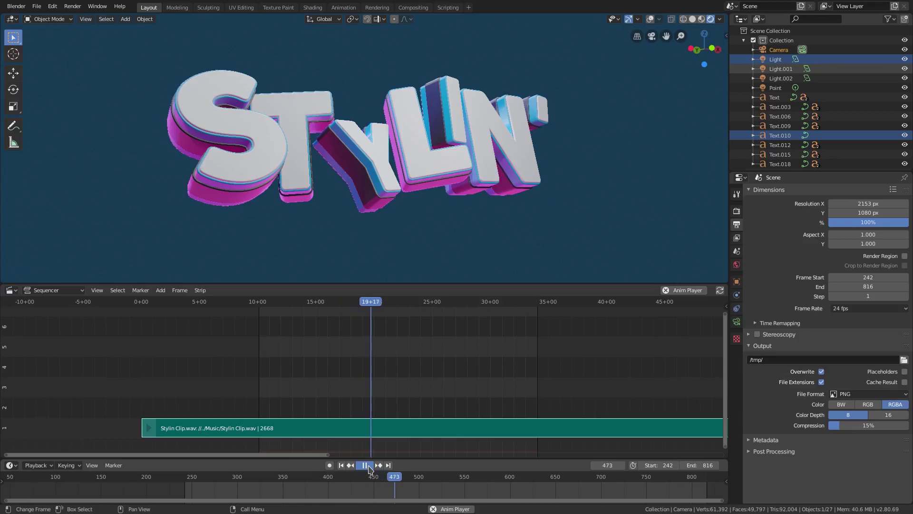
pyautogui.click(370, 465)
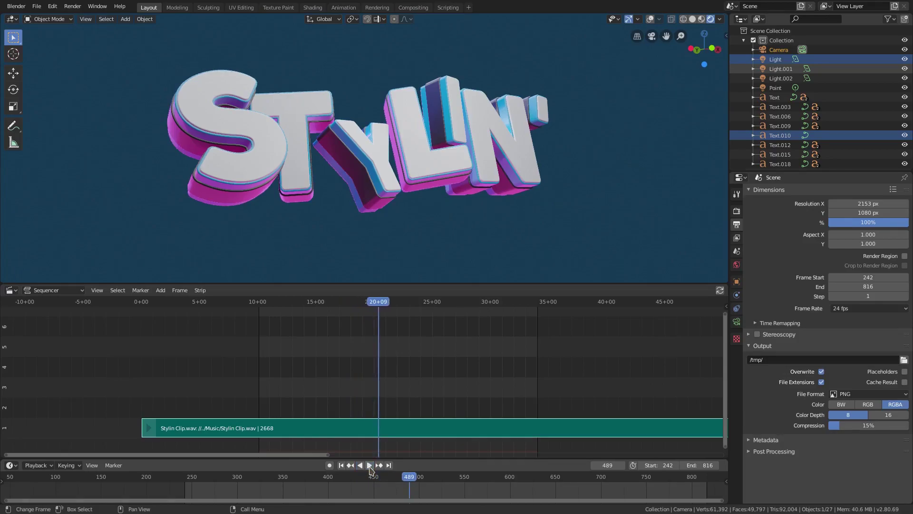
# Step: Set the animation's end frame to 490
pyautogui.click(698, 467)
pyautogui.write('490')
pyautogui.press('Return')
pyautogui.scroll(4, 377, 479)
pyautogui.moveTo(377, 479); pyautogui.dragTo(397, 479, button='middle')
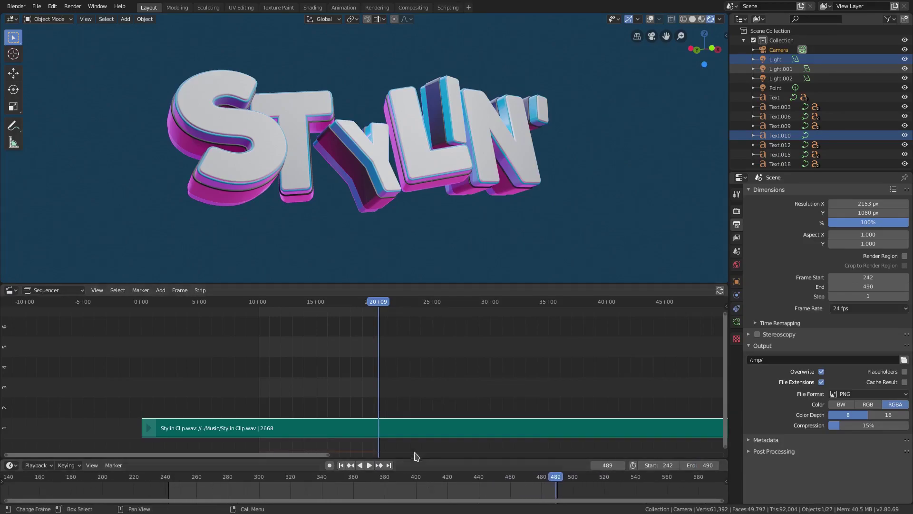
# Step: Merge the sequencer area back into the 3D viewport and view the lettering through the camera
pyautogui.scroll(5, 297, 424)
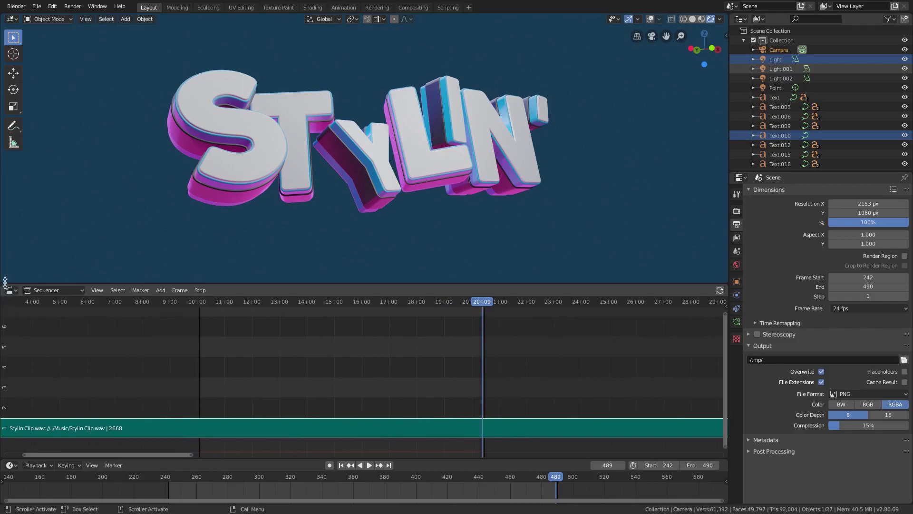
pyautogui.moveTo(7, 287); pyautogui.dragTo(6, 305)
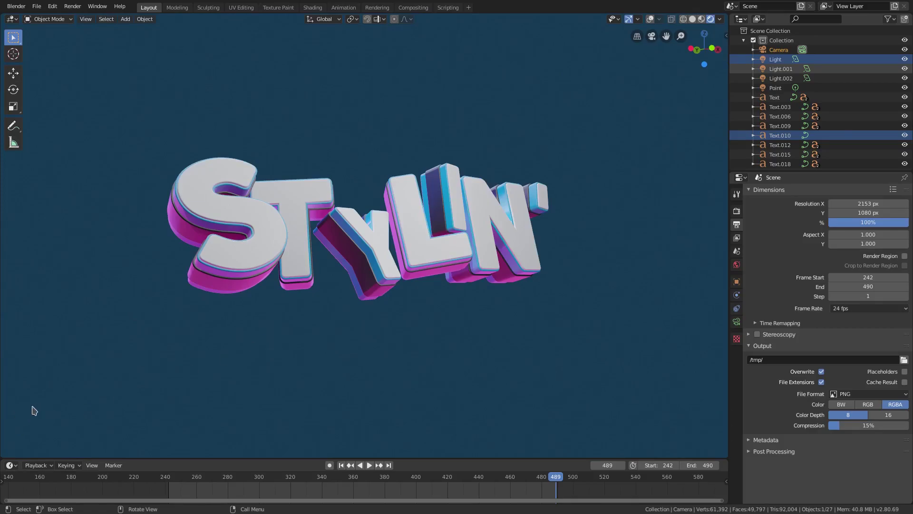
pyautogui.press('KP_0')
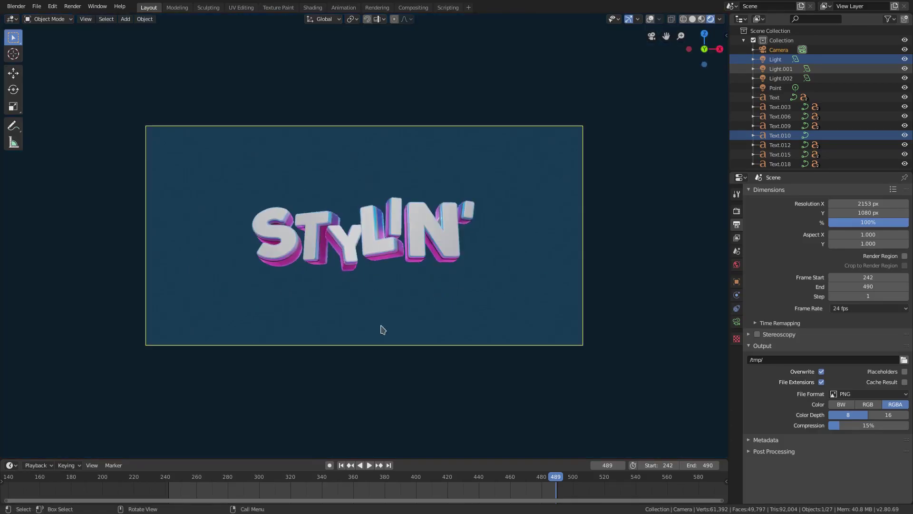
# Step: Make the timeline slightly taller and play a short stretch from the start frame
pyautogui.moveTo(286, 457); pyautogui.dragTo(290, 441)
pyautogui.click(341, 448)
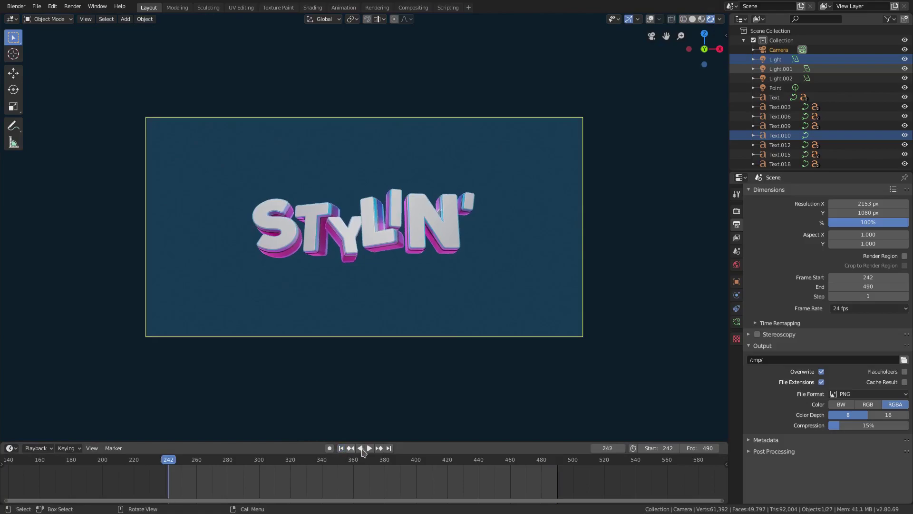
pyautogui.click(370, 448)
pyautogui.click(369, 448)
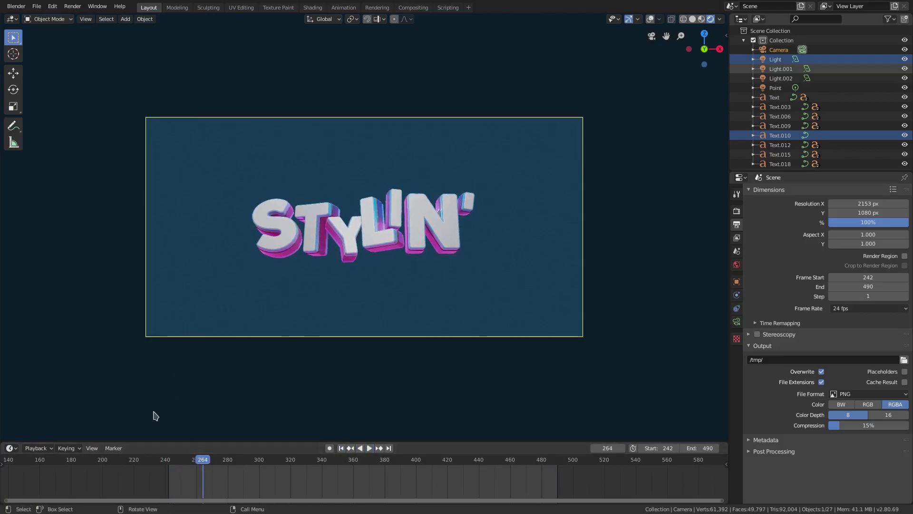
# Step: Set the playback sync mode to AV-sync
pyautogui.click(92, 448)
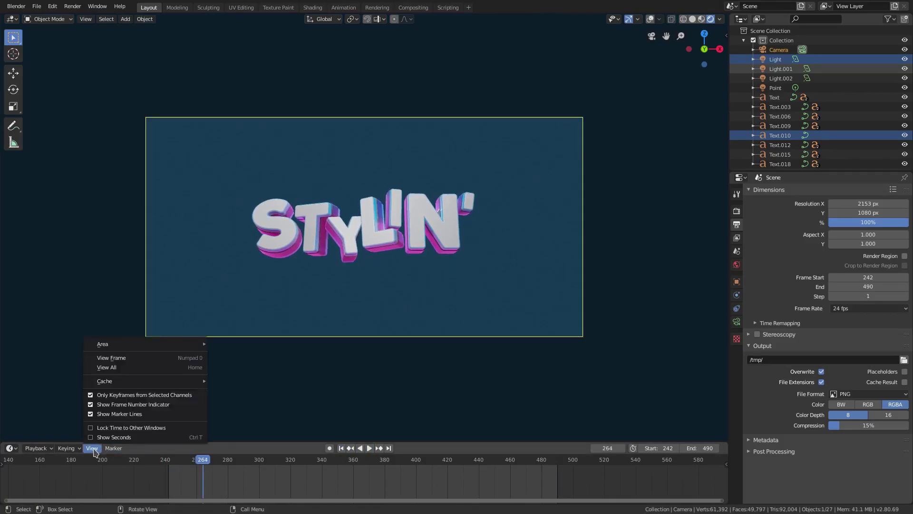
pyautogui.click(38, 447)
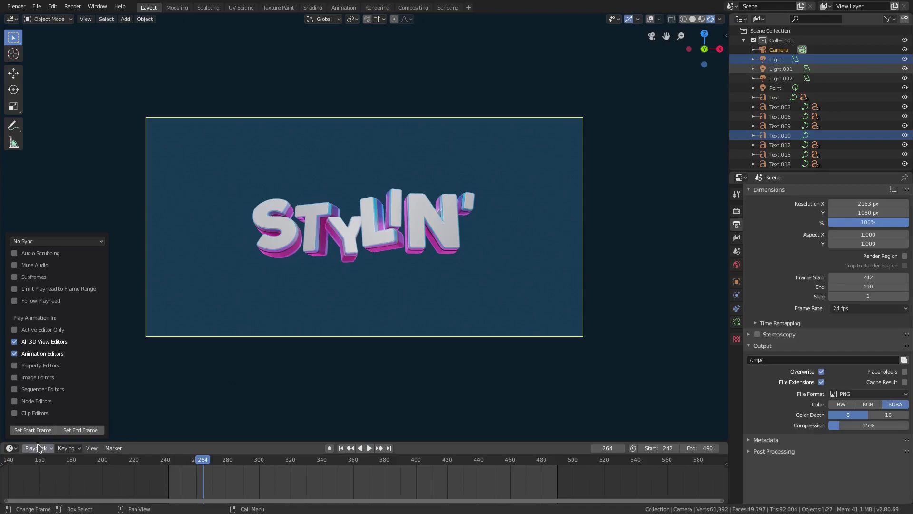
pyautogui.click(49, 242)
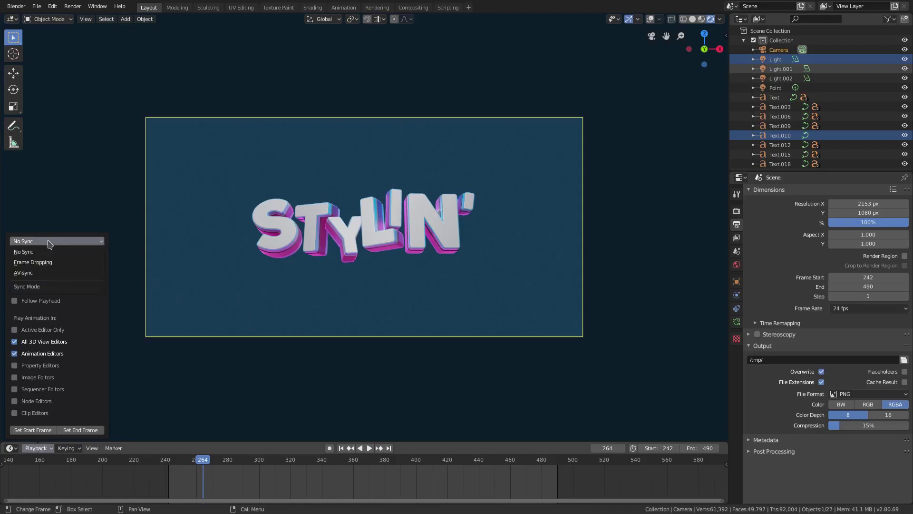
pyautogui.click(53, 274)
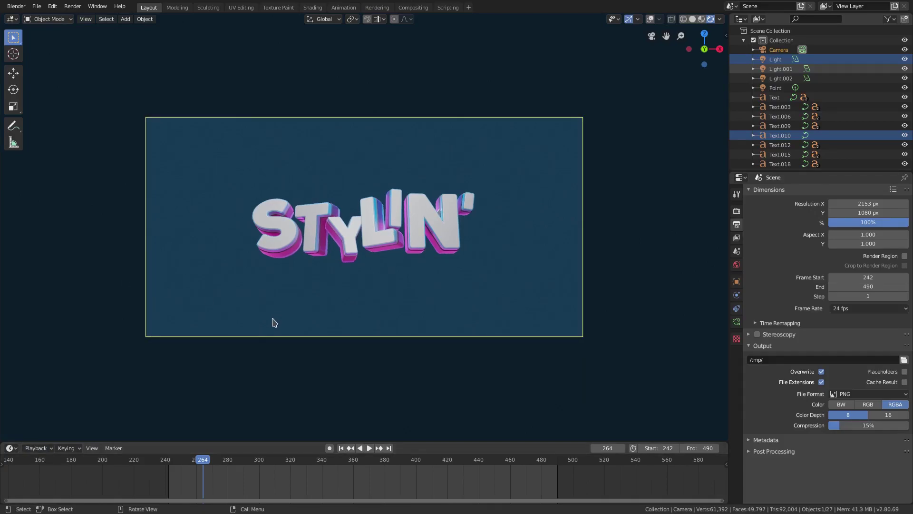
# Step: Go to frame 246 and test trackball rotations on the N and the apostrophe individually, cancelling each one
pyautogui.click(175, 461)
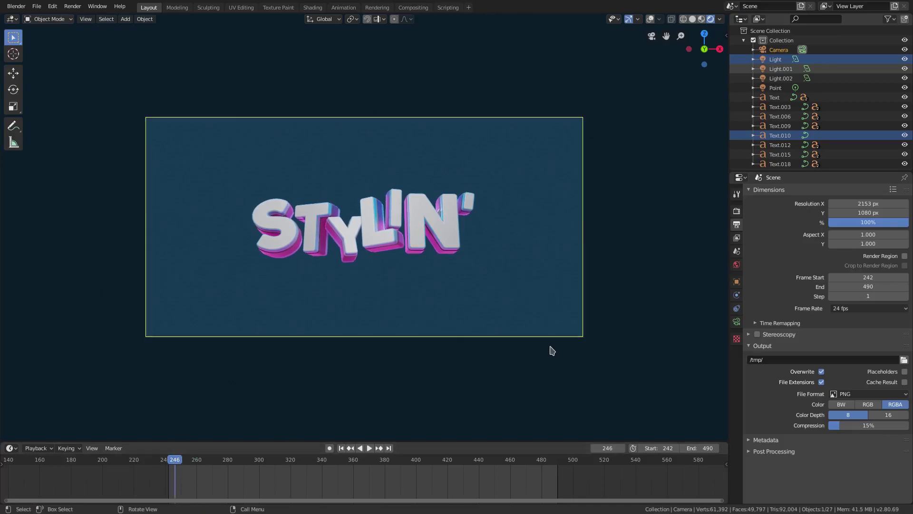
pyautogui.click(424, 207)
pyautogui.press('r')
pyautogui.press('r')
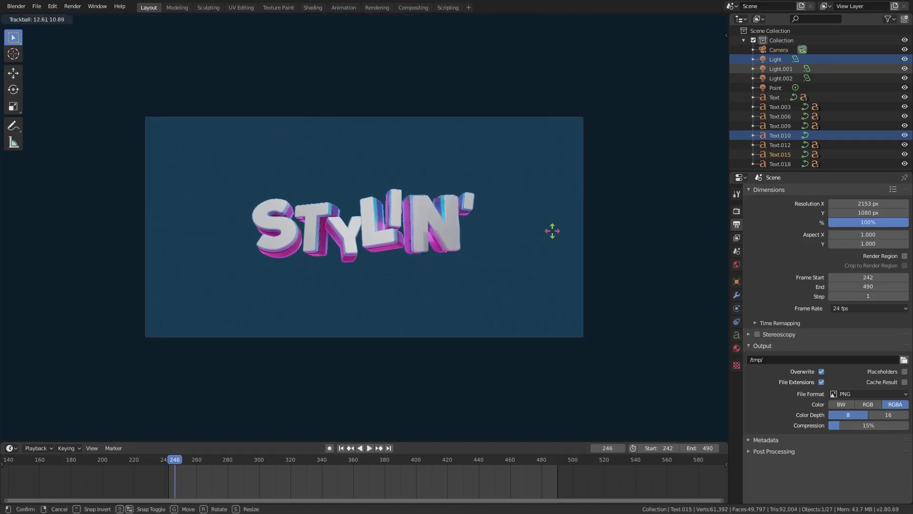
pyautogui.rightClick(551, 213)
pyautogui.click(469, 202)
pyautogui.press('r')
pyautogui.press('r')
pyautogui.rightClick(478, 194)
# Step: Test trackball rotations on the L and the I individually, cancelling each one
pyautogui.click(372, 218)
pyautogui.press('r')
pyautogui.press('r')
pyautogui.press('Escape')
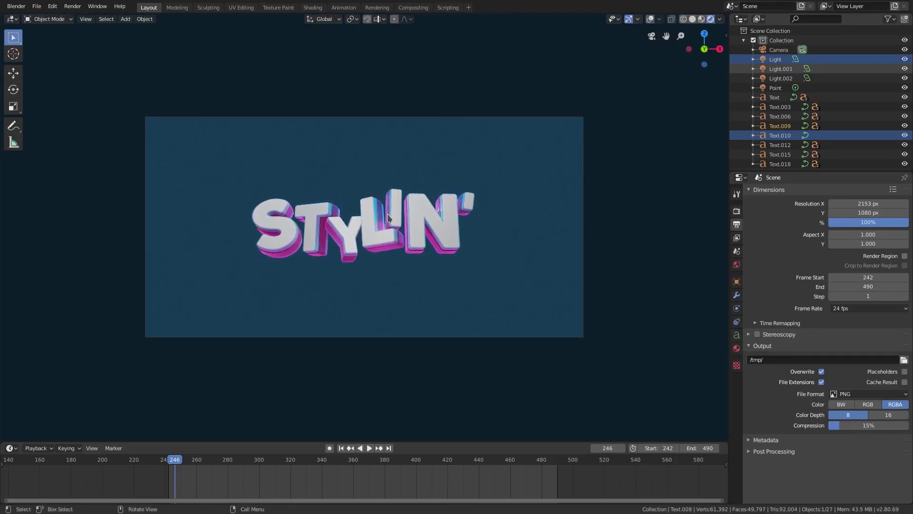
pyautogui.press('r')
pyautogui.press('r')
pyautogui.rightClick(380, 216)
# Step: Test trackball rotations on the T, the S and the Y individually, cancelling each one
pyautogui.click(316, 210)
pyautogui.press('r')
pyautogui.press('r')
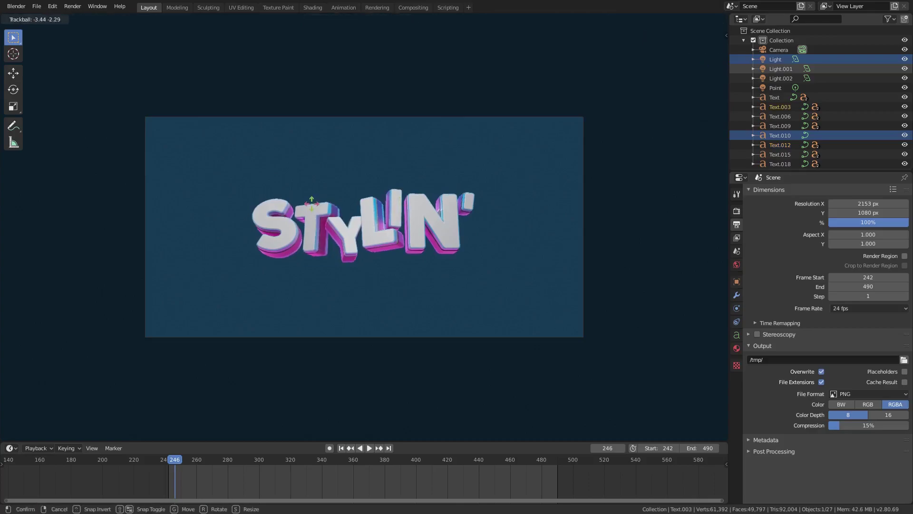
pyautogui.rightClick(309, 211)
pyautogui.click(271, 225)
pyautogui.press('r')
pyautogui.press('r')
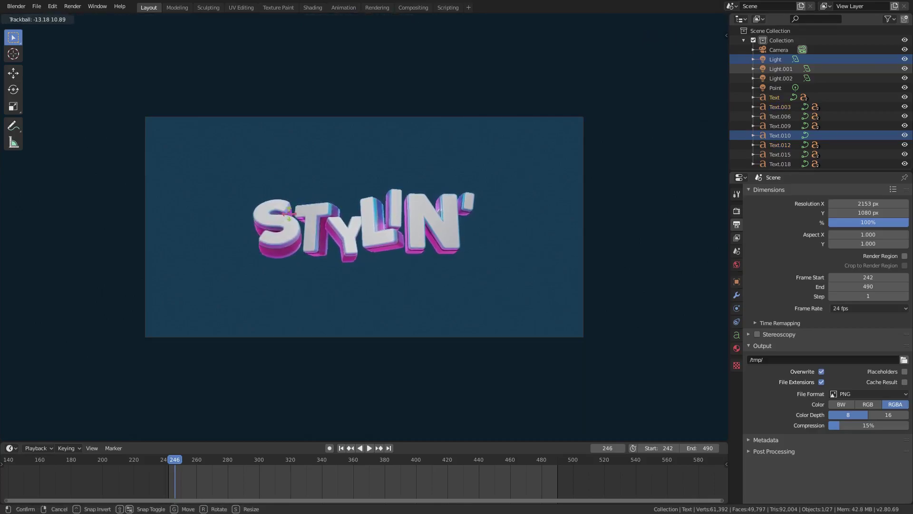
pyautogui.rightClick(337, 222)
pyautogui.click(351, 240)
pyautogui.press('r')
pyautogui.press('r')
pyautogui.press('Escape')
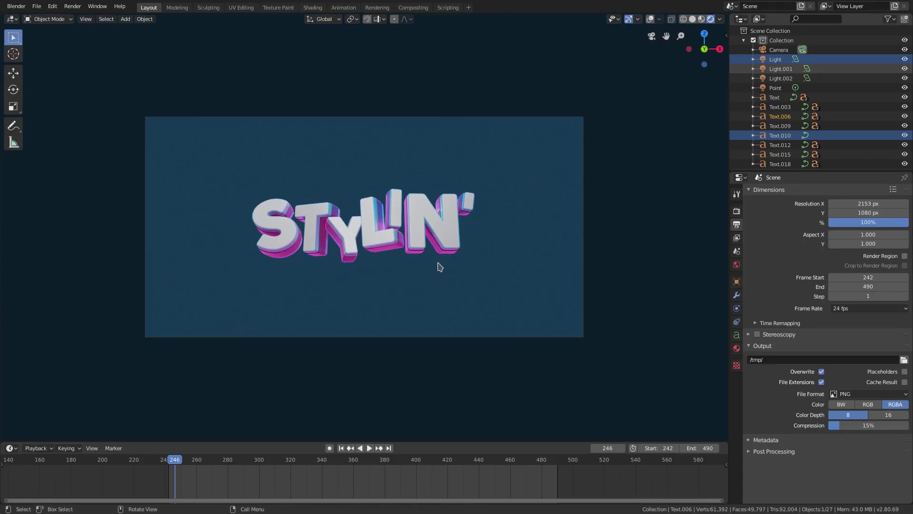
# Step: Set the animation's start frame to 240 and step the playhead frame by frame to just past it
pyautogui.scroll(2, 435, 263)
pyautogui.keyDown('shift'); pyautogui.moveTo(433, 263); pyautogui.dragTo(459, 263, button='middle'); pyautogui.keyUp('shift')
pyautogui.click(341, 449)
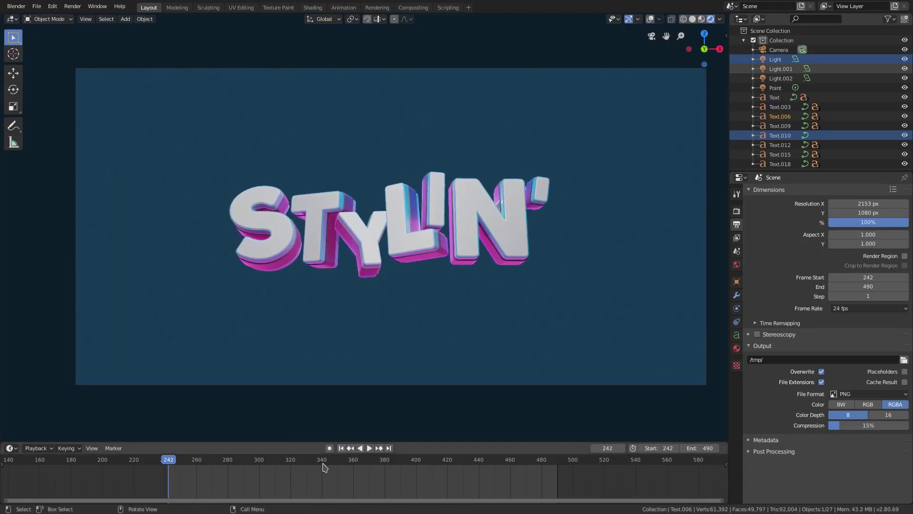
pyautogui.press('Right')
pyautogui.press('Right')
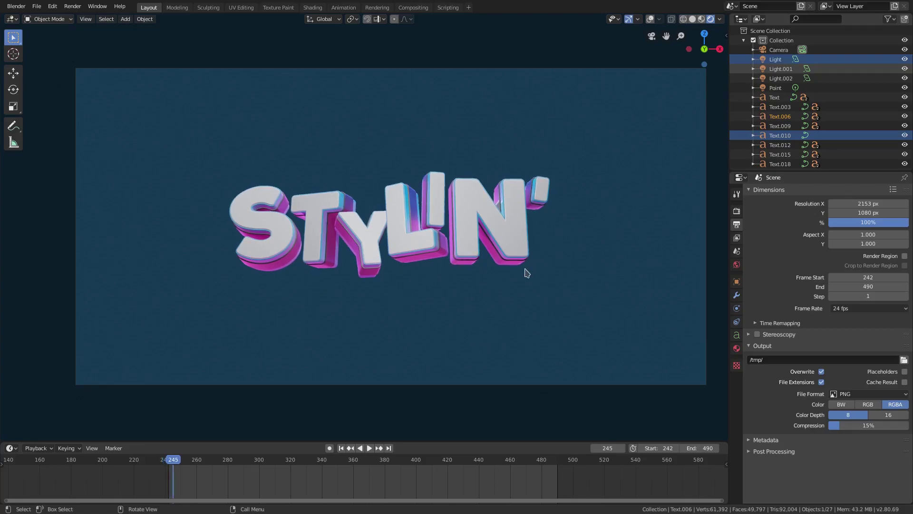
pyautogui.click(640, 448)
pyautogui.press('Right')
pyautogui.press('Left')
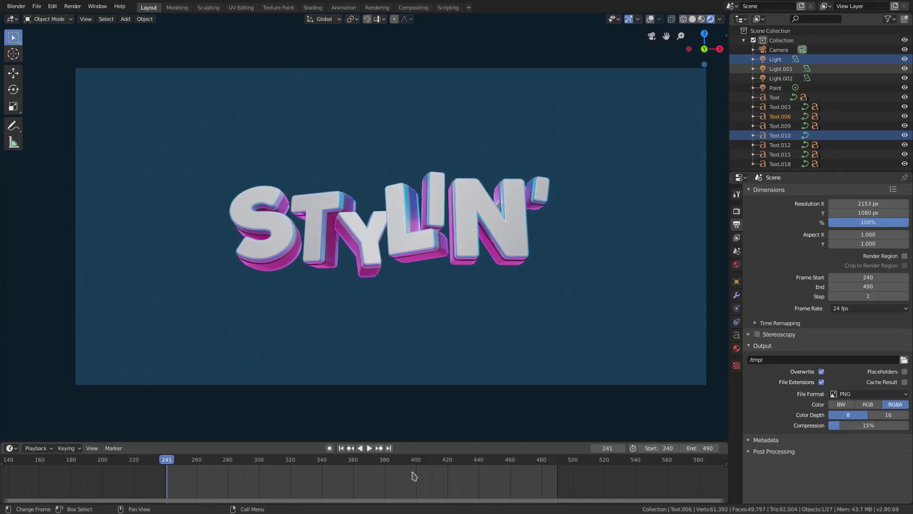
# Step: Turn on the viewport overlays and select all parts of the STYLIN' lettering
pyautogui.moveTo(584, 211); pyautogui.dragTo(616, 90, button='middle')
pyautogui.click(651, 19)
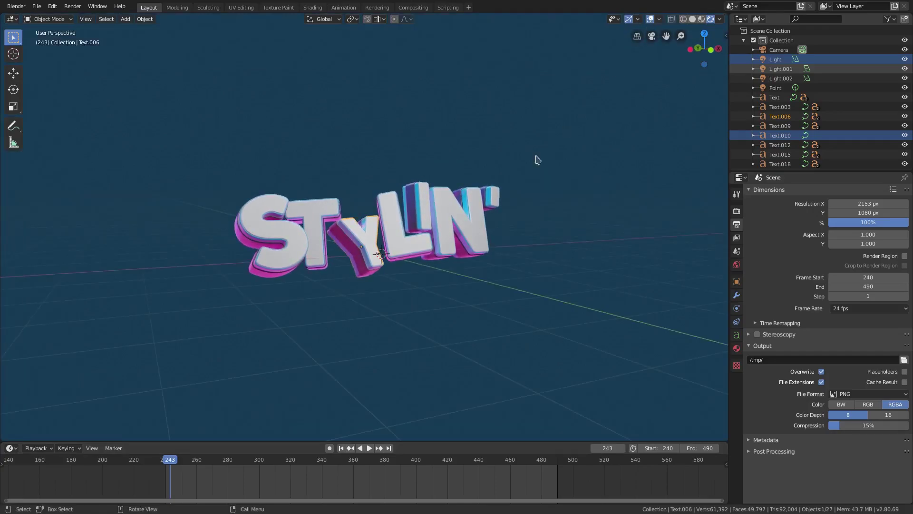
pyautogui.moveTo(565, 126); pyautogui.dragTo(457, 248, button='middle')
pyautogui.moveTo(177, 148); pyautogui.dragTo(554, 287)
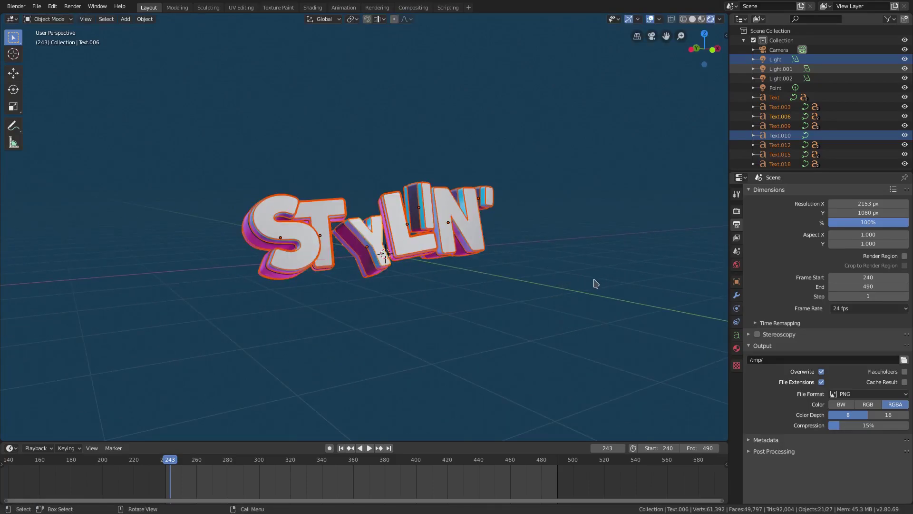
# Step: Insert Scaling keyframes on all STYLIN' letters at frame 243 and at frame 240
pyautogui.scroll(5, 291, 473)
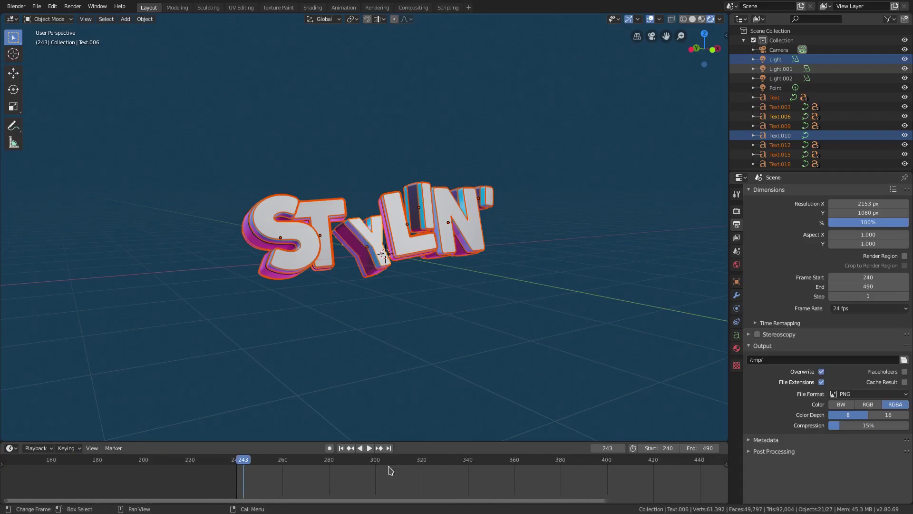
pyautogui.scroll(2, 291, 472)
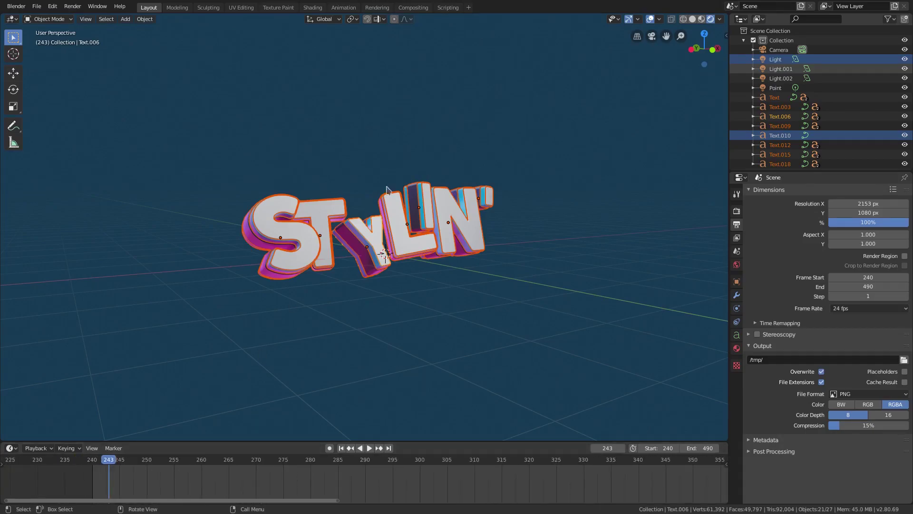
pyautogui.press('i')
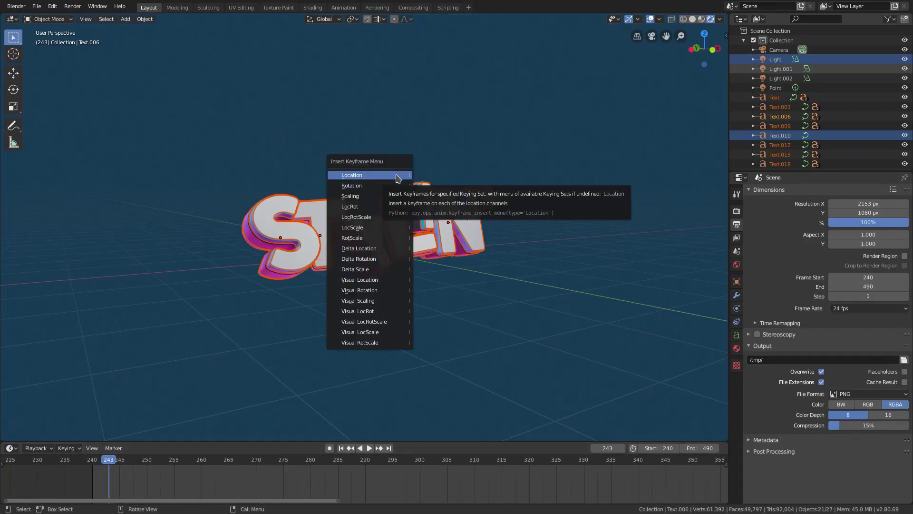
pyautogui.click(361, 196)
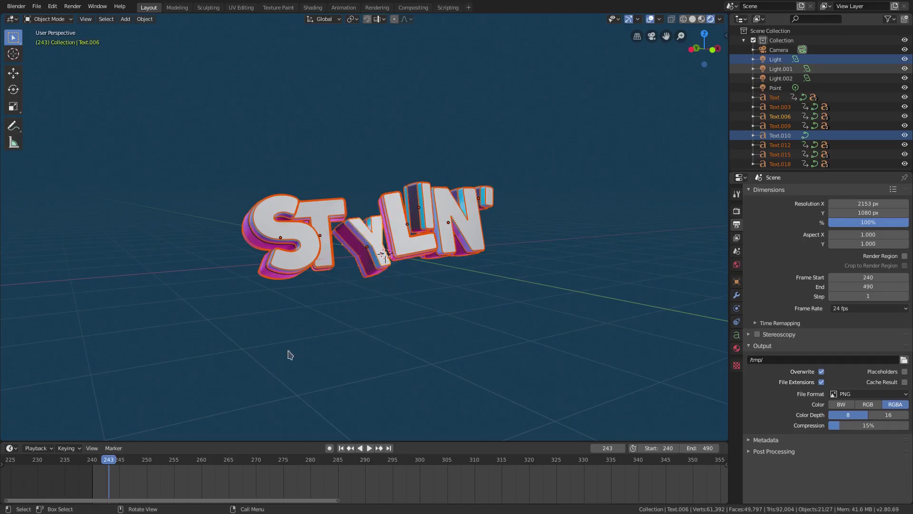
pyautogui.scroll(1, 332, 341)
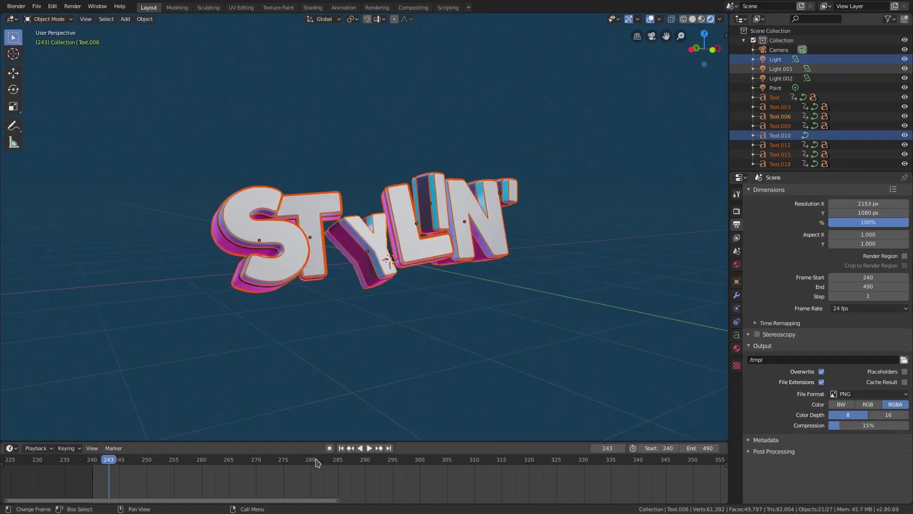
pyautogui.click(341, 449)
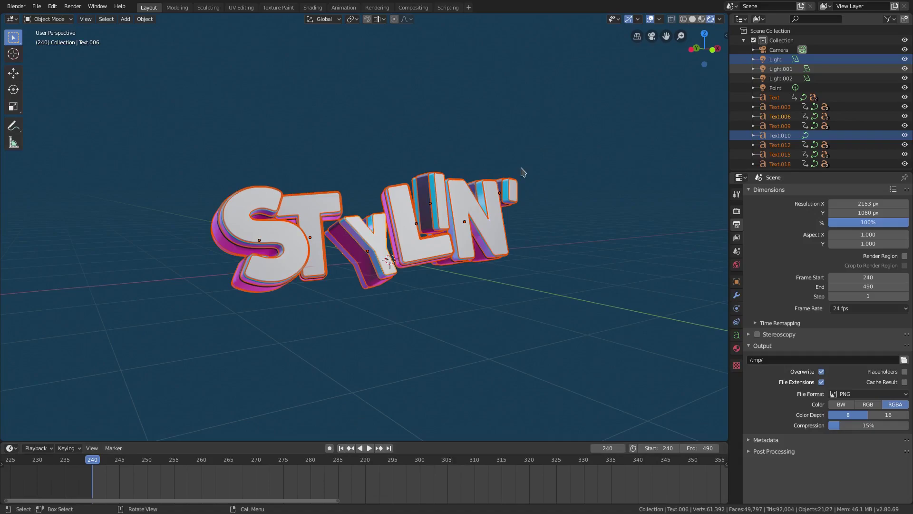
pyautogui.press('i')
pyautogui.click(523, 170)
# Step: Examine the new scaling keyframes in the timeline by stepping through the first frames and returning to frame 240
pyautogui.moveTo(157, 467); pyautogui.dragTo(364, 464, button='middle')
pyautogui.press('Right')
pyautogui.scroll(4, 140, 477)
pyautogui.scroll(7, 273, 473)
pyautogui.scroll(4, 354, 479)
pyautogui.moveTo(267, 475); pyautogui.dragTo(358, 483, button='middle')
pyautogui.press('Right')
pyautogui.press('Right')
pyautogui.press('Right')
pyautogui.press('Left')
pyautogui.press('Left')
pyautogui.press('Left')
pyautogui.press('Left')
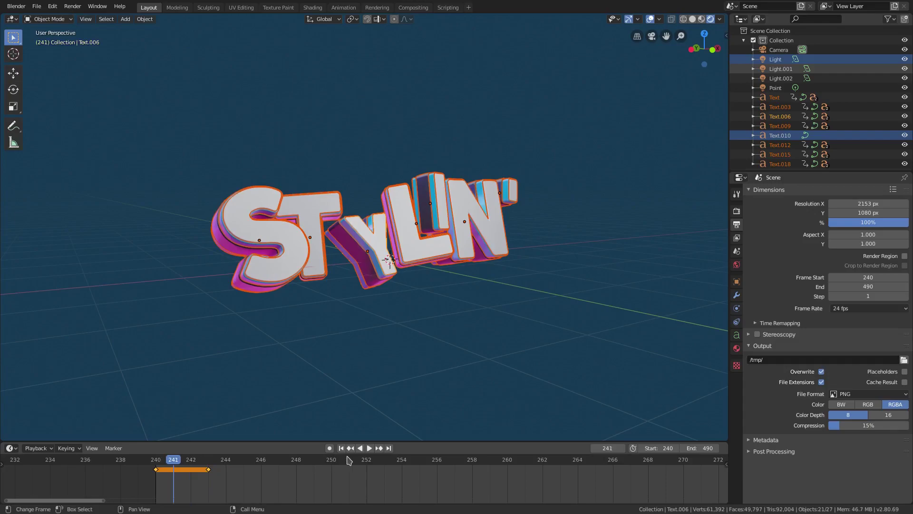
pyautogui.press('s')
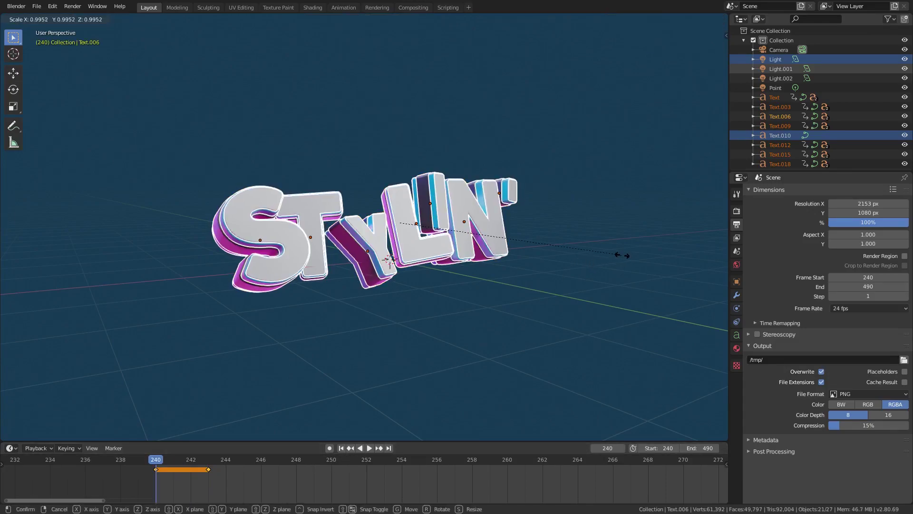
pyautogui.rightClick(454, 239)
pyautogui.moveTo(462, 241); pyautogui.dragTo(443, 241, button='middle')
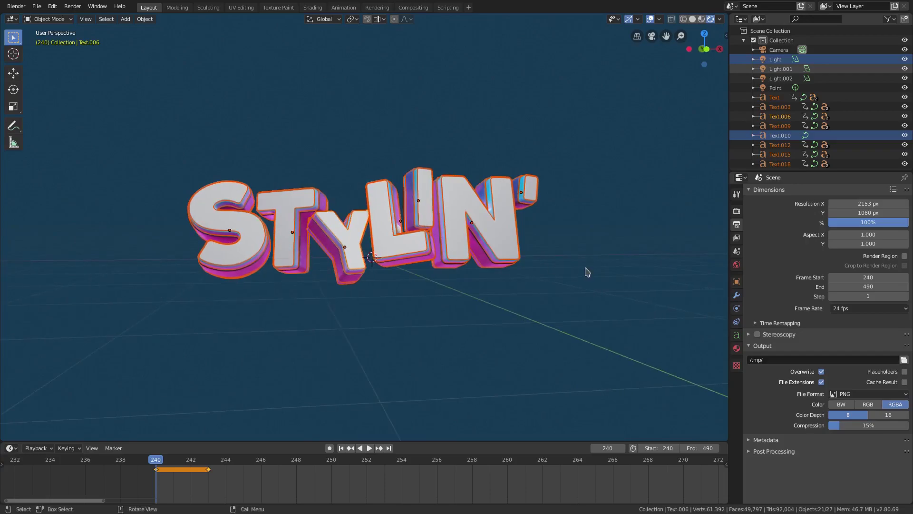
# Step: Insert Location keyframes on all letters at frames 240 and 243, and return to frame 240
pyautogui.press('i')
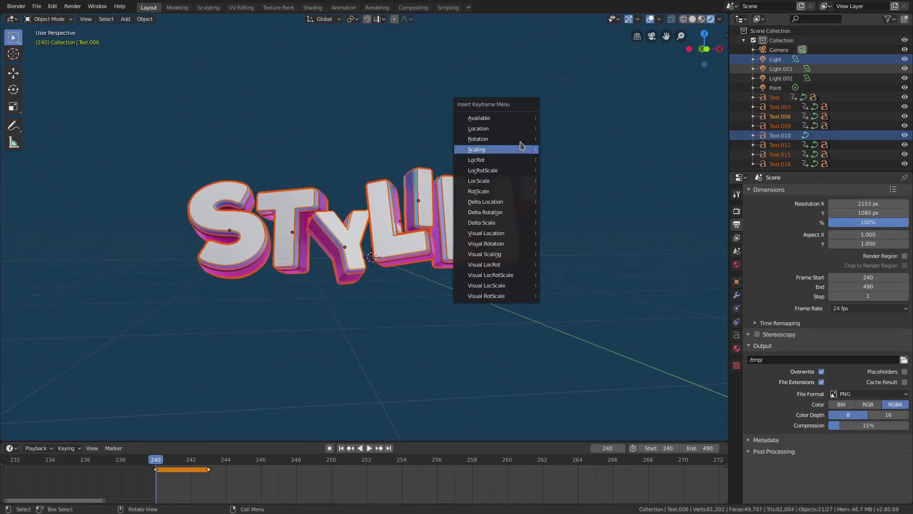
pyautogui.click(499, 127)
pyautogui.click(210, 463)
pyautogui.press('i')
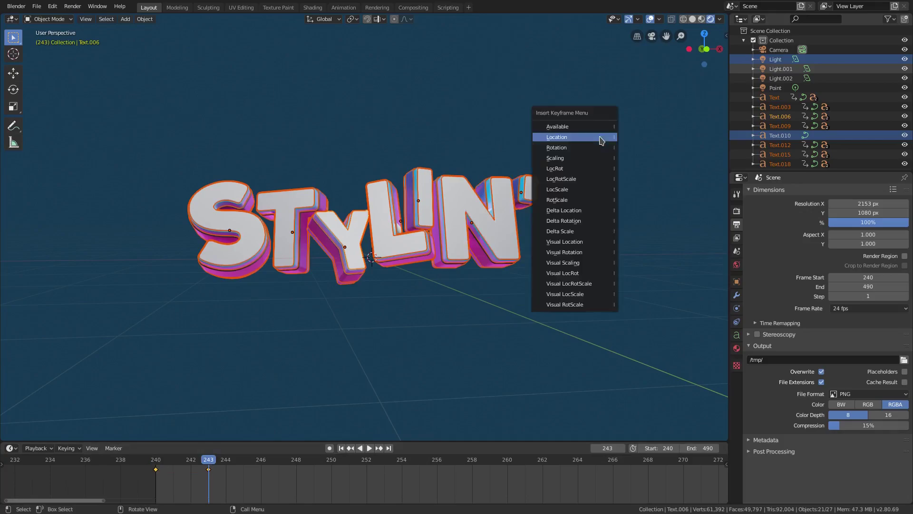
pyautogui.click(601, 140)
pyautogui.hotkey('shift', 'Left')
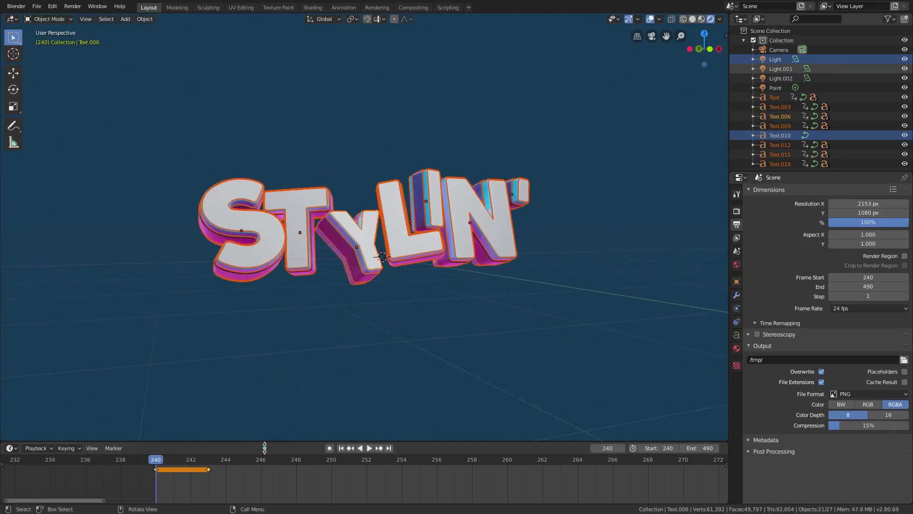
# Step: Insert Rotation keyframes on all letters at frame 243 and at frame 240
pyautogui.click(208, 463)
pyautogui.press('i')
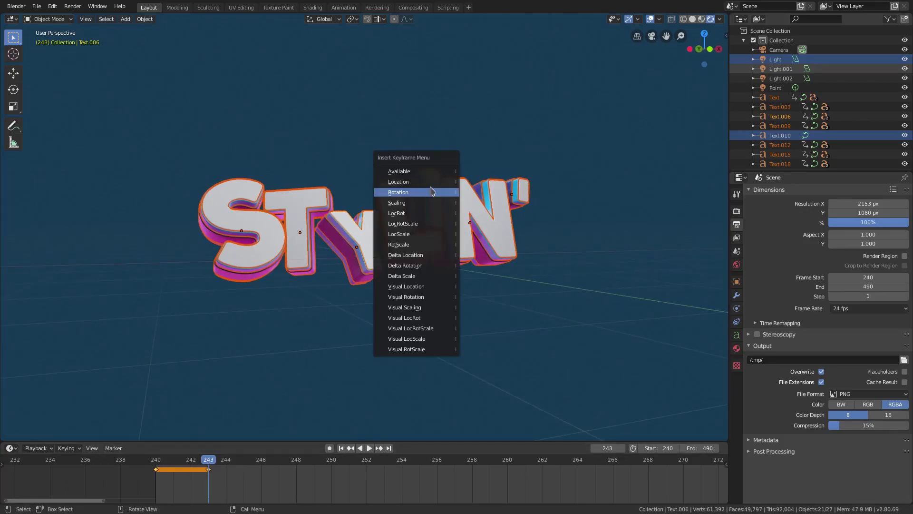
pyautogui.click(420, 192)
pyautogui.click(155, 464)
pyautogui.press('i')
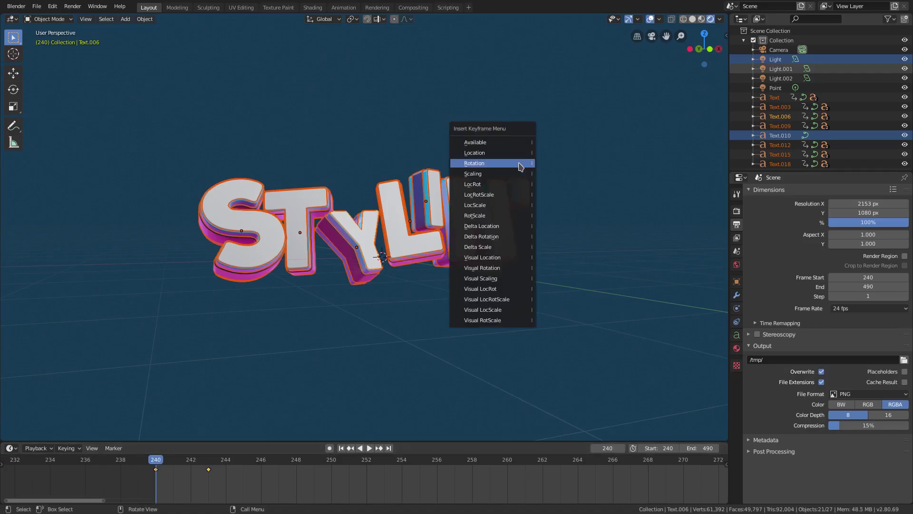
pyautogui.click(523, 164)
pyautogui.press('r')
pyautogui.press('x')
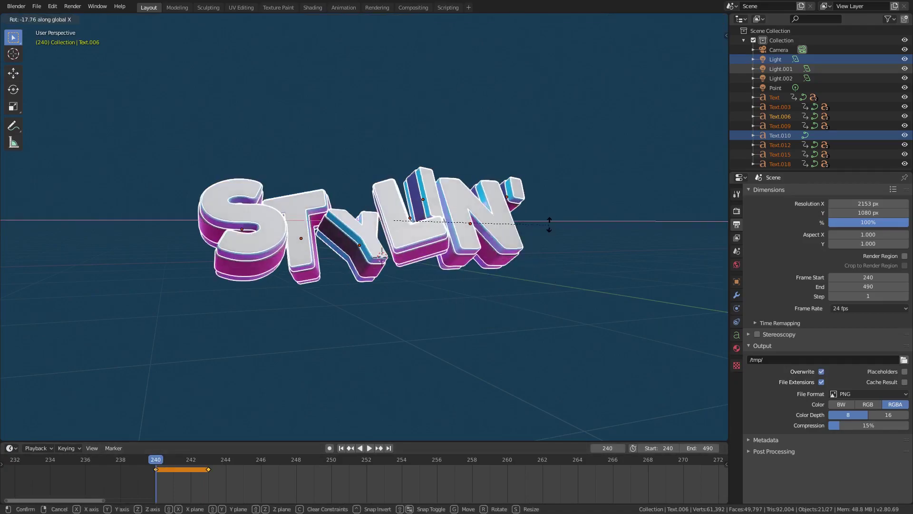
pyautogui.press('Escape')
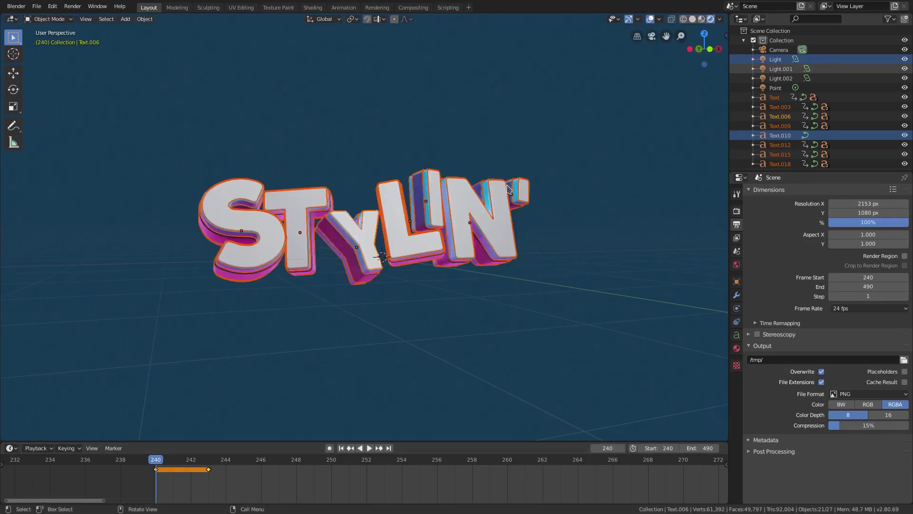
# Step: At frame 240, rotate all letters 180° about the X axis and lower them about 0.38 m along Z
pyautogui.write('rx180')
pyautogui.press('Return')
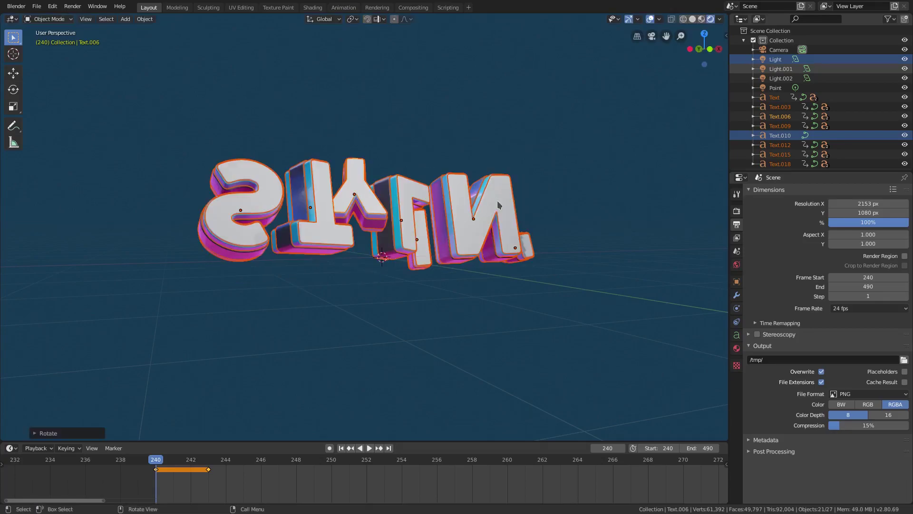
pyautogui.moveTo(508, 192); pyautogui.dragTo(469, 244, button='middle')
pyautogui.press('g')
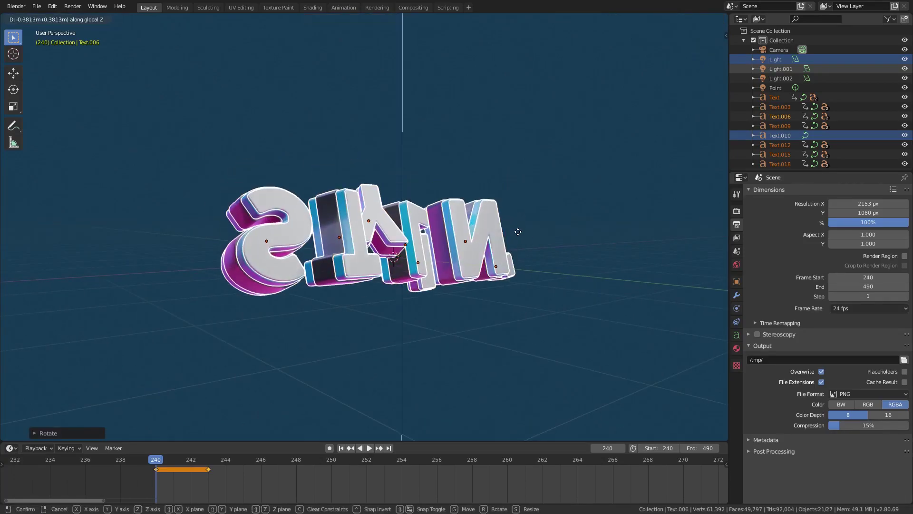
pyautogui.click(516, 229)
# Step: Scale all letters to 0 at frame 240 and switch to the camera view
pyautogui.write('s')
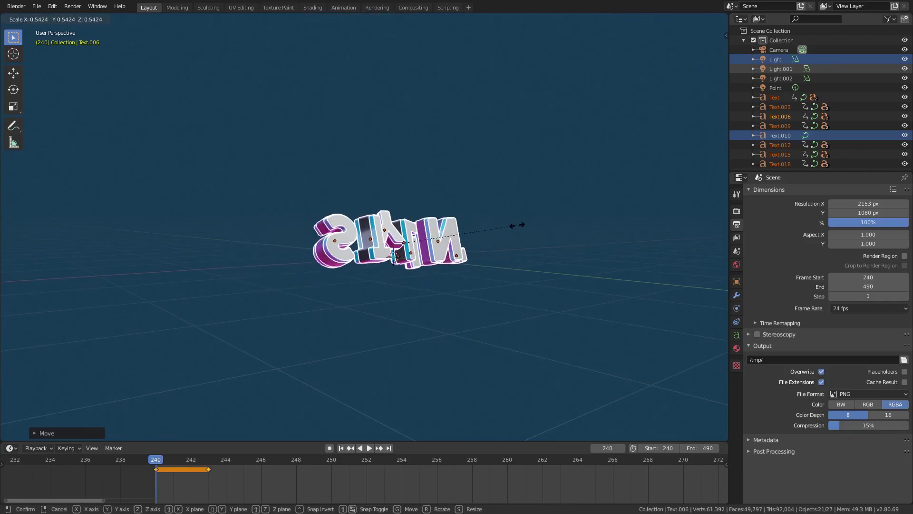
pyautogui.write('0')
pyautogui.press('Return')
pyautogui.press('KP_0')
pyautogui.scroll(2, 457, 260)
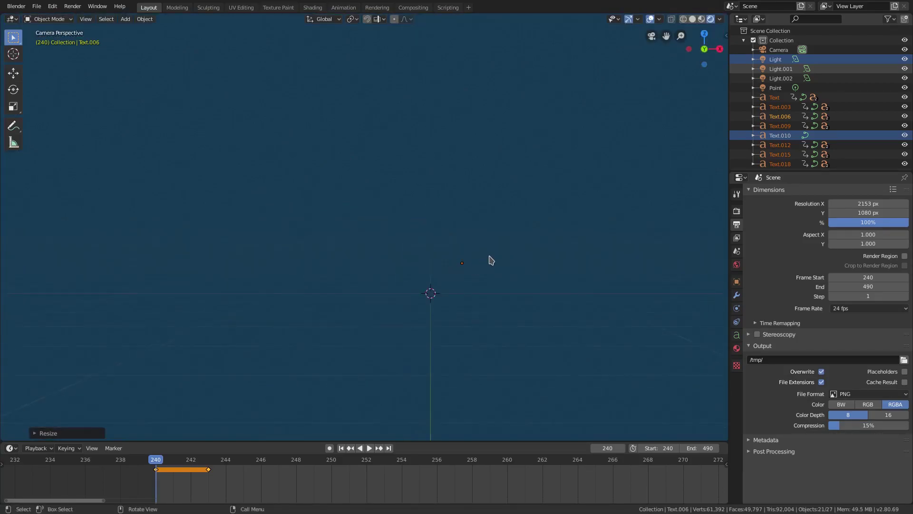
# Step: Turn on automatic keyframing and keyframe the rotation and scale of all letters at frame 240
pyautogui.click(329, 448)
pyautogui.press('i')
pyautogui.click(507, 197)
pyautogui.press('i')
pyautogui.click(502, 208)
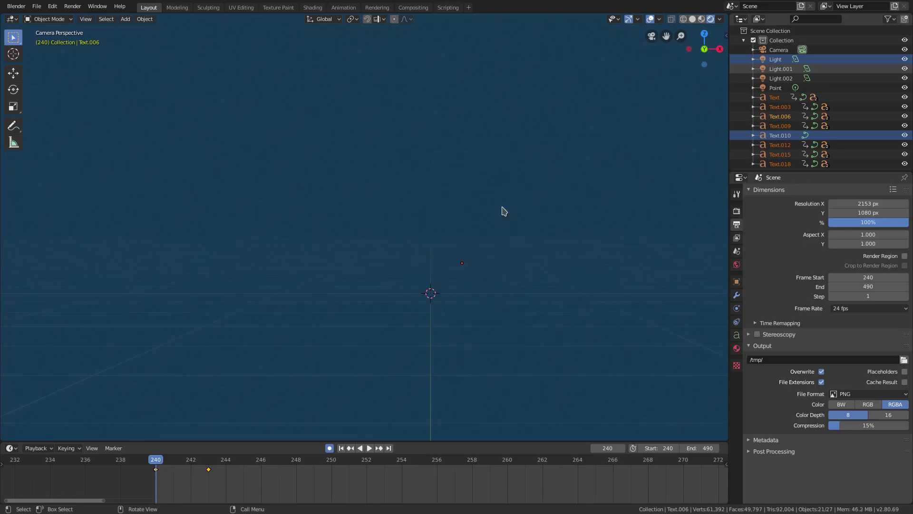
# Step: Step back and forth through the frames from 240 to 242 to examine how the letters flip and grow in the camera view
pyautogui.press('Right')
pyautogui.press('Right')
pyautogui.scroll(-5, 503, 288)
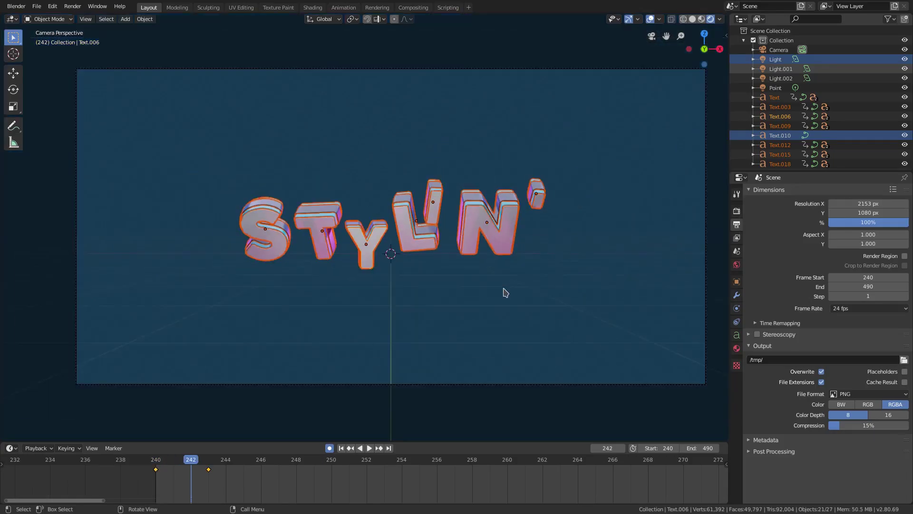
pyautogui.press('Left')
pyautogui.press('Left')
pyautogui.press('Right')
pyautogui.press('Right')
pyautogui.press('Left')
pyautogui.press('Right')
pyautogui.press('Left')
pyautogui.press('Right')
pyautogui.press('Right')
pyautogui.press('Left')
pyautogui.press('Left')
pyautogui.scroll(1, 455, 244)
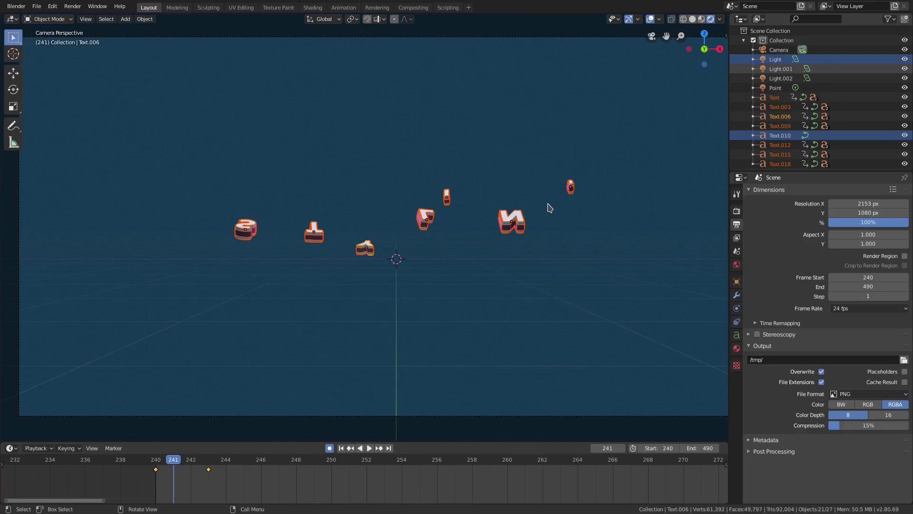
pyautogui.press('Right')
pyautogui.press('Left')
pyautogui.press('Left')
pyautogui.press('Right')
pyautogui.press('Right')
pyautogui.press('Left')
pyautogui.press('s')
pyautogui.rightClick(453, 245)
pyautogui.press('Left')
pyautogui.press('Right')
# Step: Move the S closer to the middle of the scene at frame 240 and check its position at frame 241
pyautogui.click(246, 230)
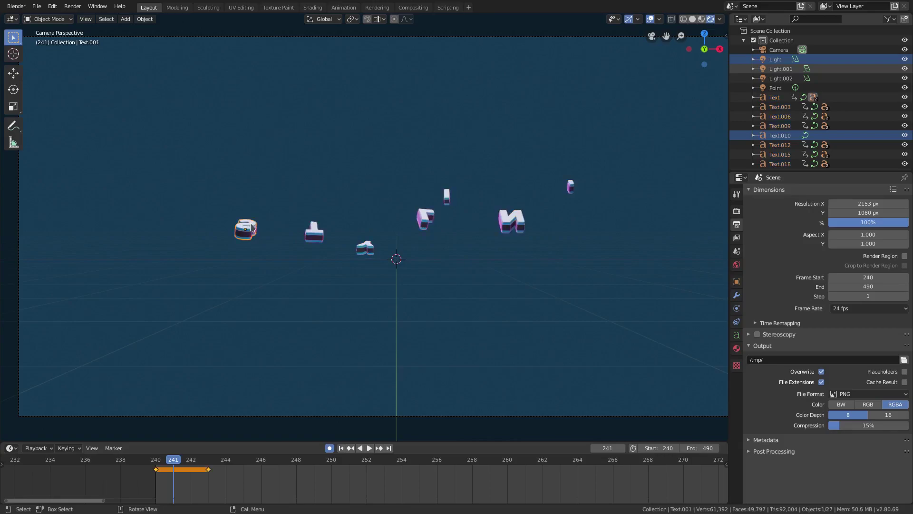
pyautogui.scroll(2, 278, 230)
pyautogui.click(202, 222)
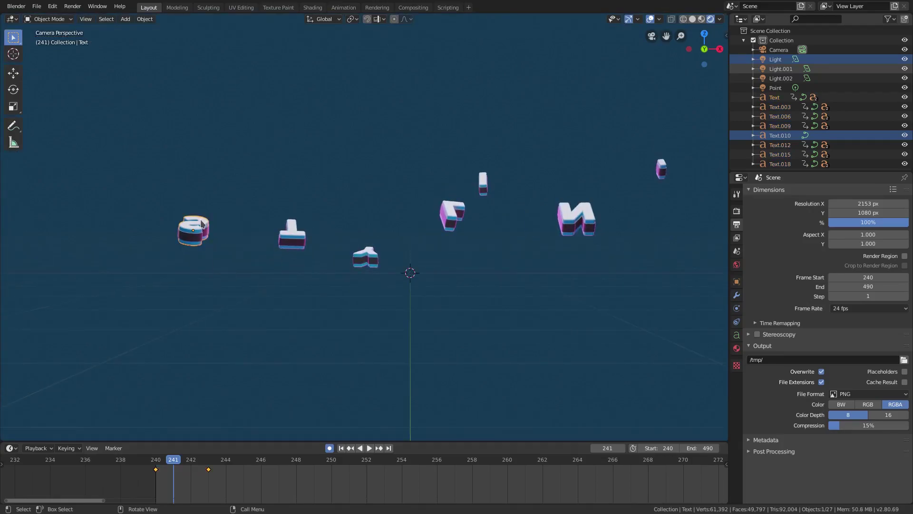
pyautogui.scroll(5, 286, 221)
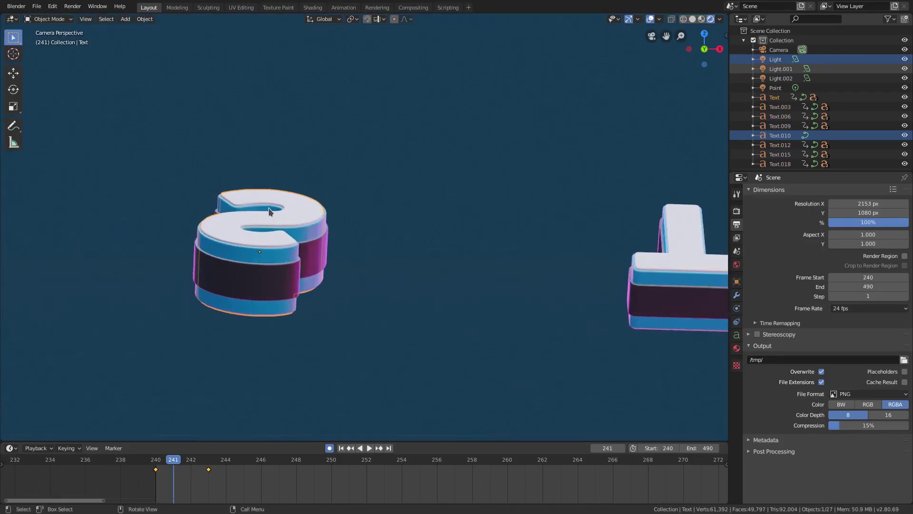
pyautogui.scroll(-6, 268, 210)
pyautogui.keyDown('shift'); pyautogui.moveTo(446, 262); pyautogui.dragTo(328, 238, button='middle'); pyautogui.keyUp('shift')
pyautogui.click(155, 461)
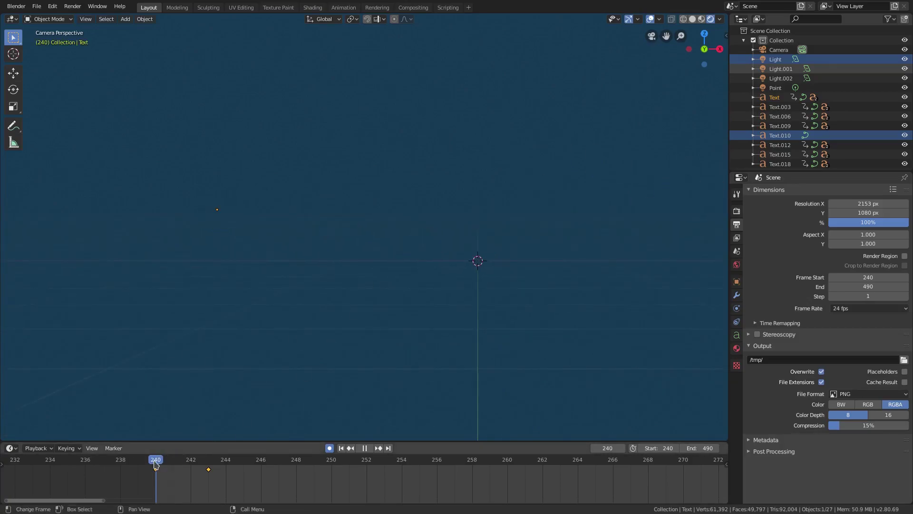
pyautogui.press('space')
pyautogui.press('g')
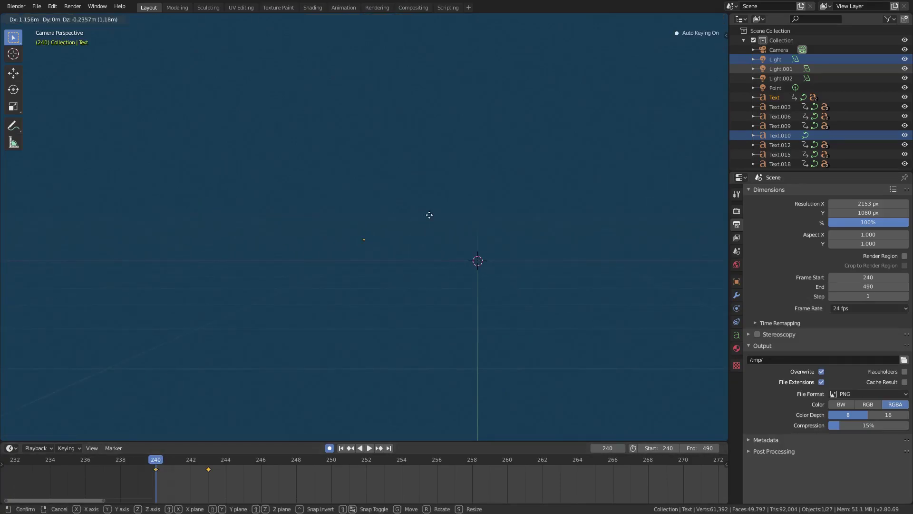
pyautogui.click(465, 235)
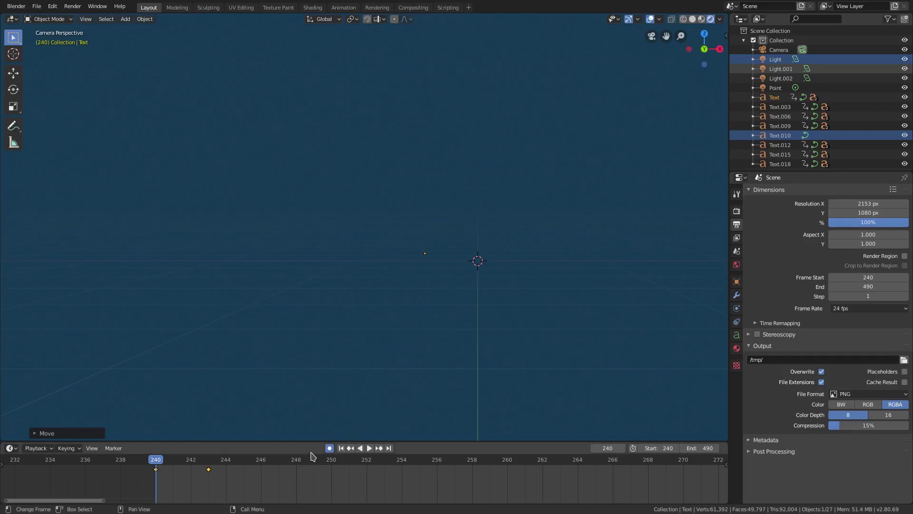
pyautogui.press('Right')
pyautogui.press('Right')
pyautogui.press('Left')
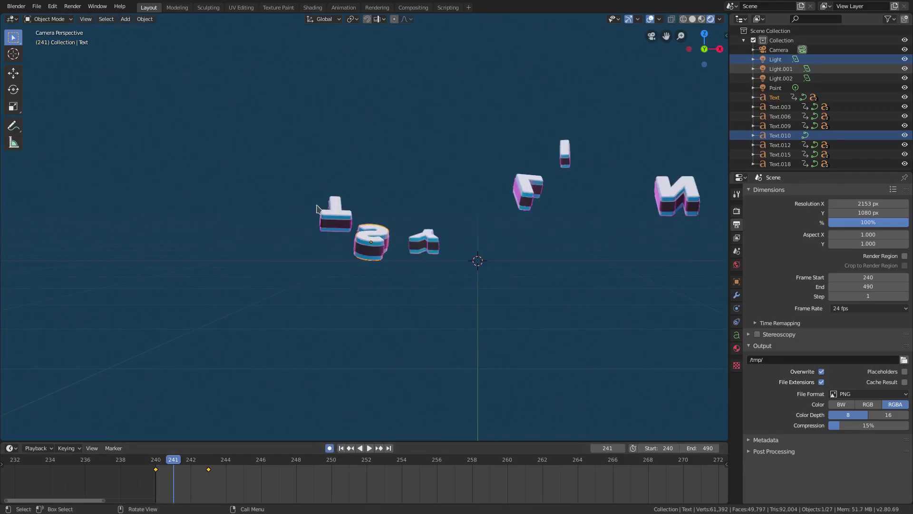
# Step: Select the T, move it inward beside the S at frame 240, and step to frame 241
pyautogui.click(337, 213)
pyautogui.press('Left')
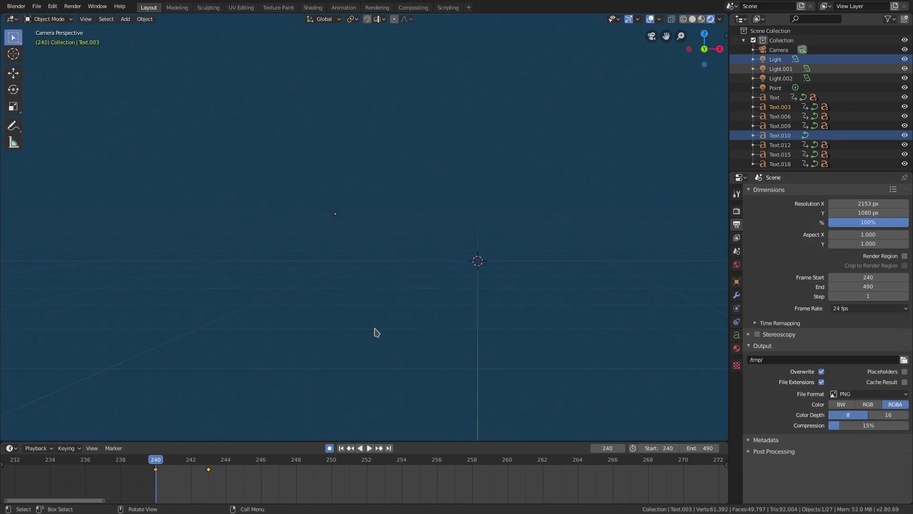
pyautogui.press('g')
pyautogui.click(513, 315)
pyautogui.press('Right')
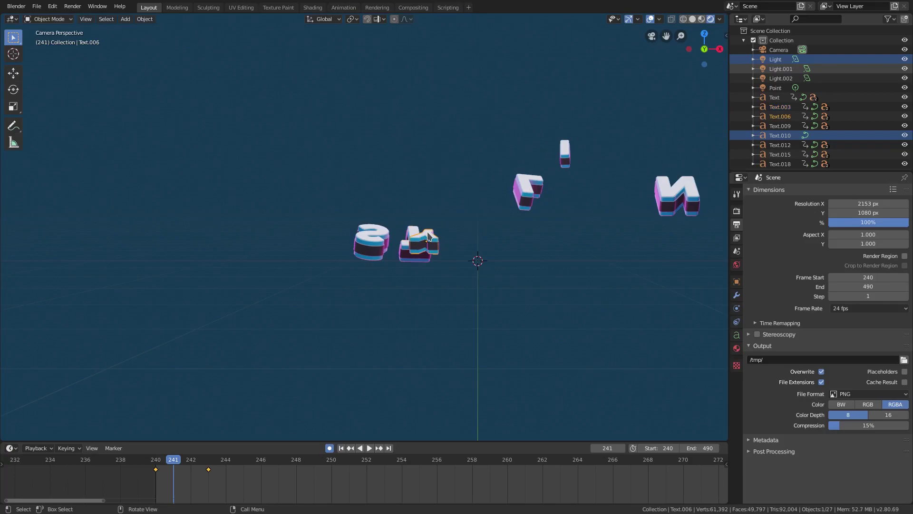
# Step: Move the Y closer to the scene centre, beside the T, at frame 240, and step to frame 241
pyautogui.scroll(4, 428, 234)
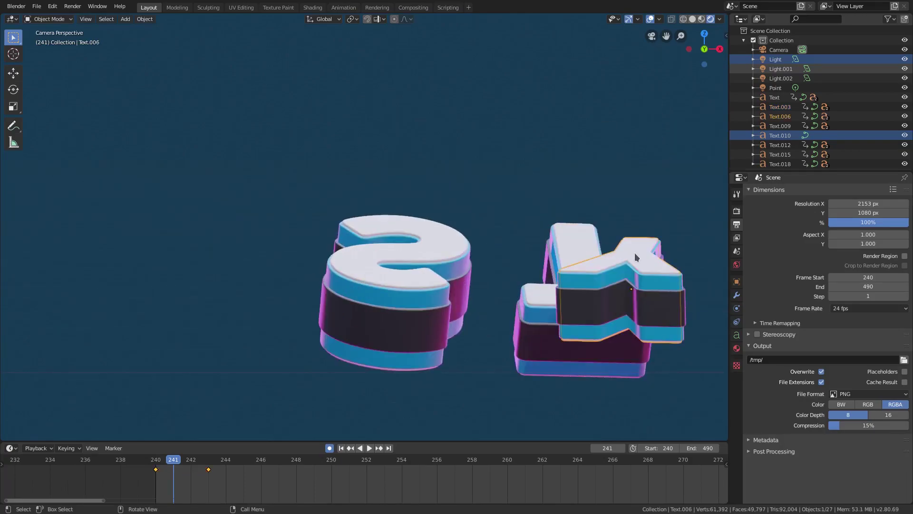
pyautogui.scroll(-4, 604, 306)
pyautogui.press('Left')
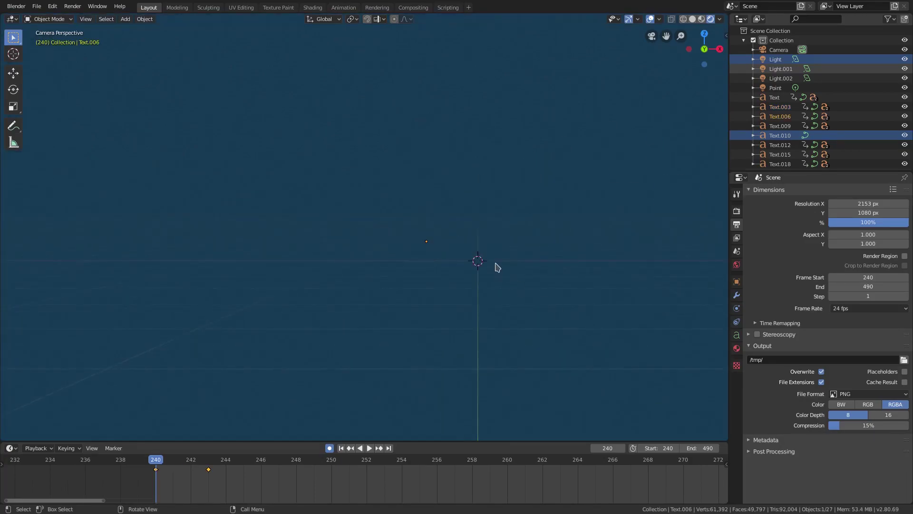
pyautogui.press('g')
pyautogui.click(533, 275)
pyautogui.press('Right')
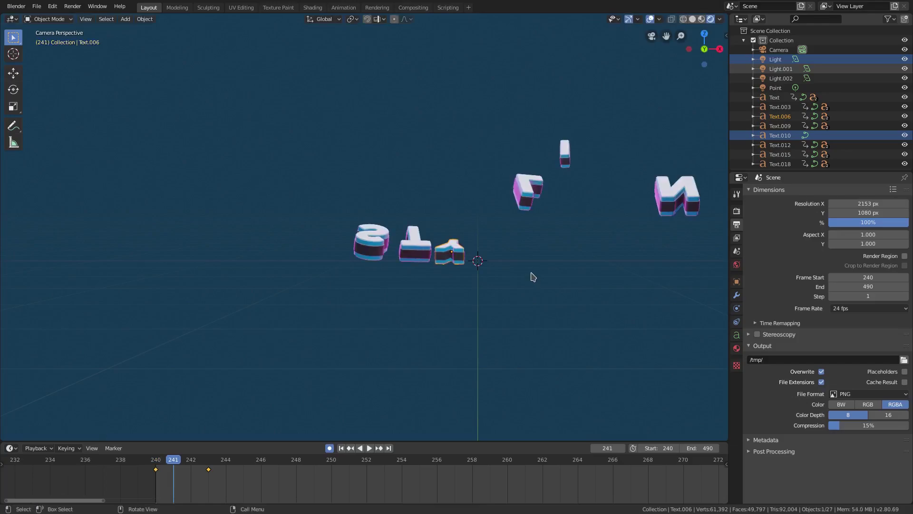
# Step: Move the L down and closer to the scene centre, beside the Y, at frame 240, and check it at frame 241
pyautogui.press('Left')
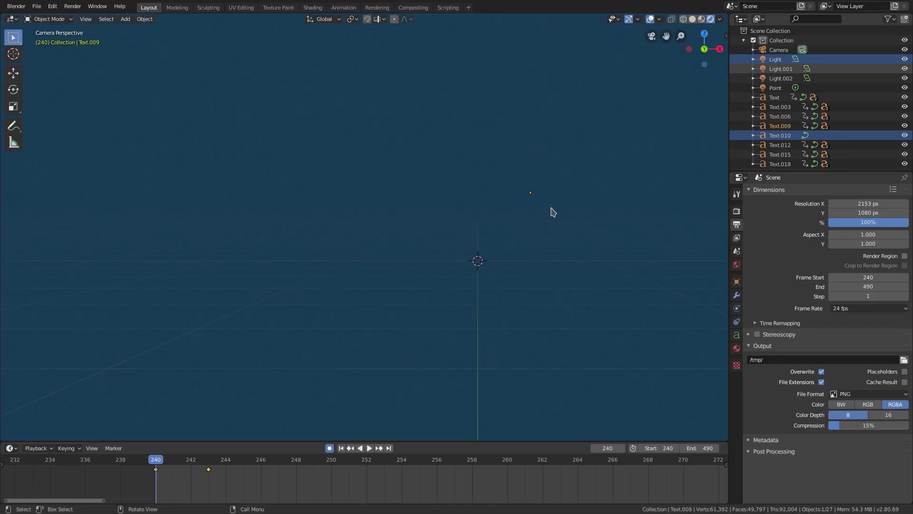
pyautogui.press('g')
pyautogui.click(518, 252)
pyautogui.press('Right')
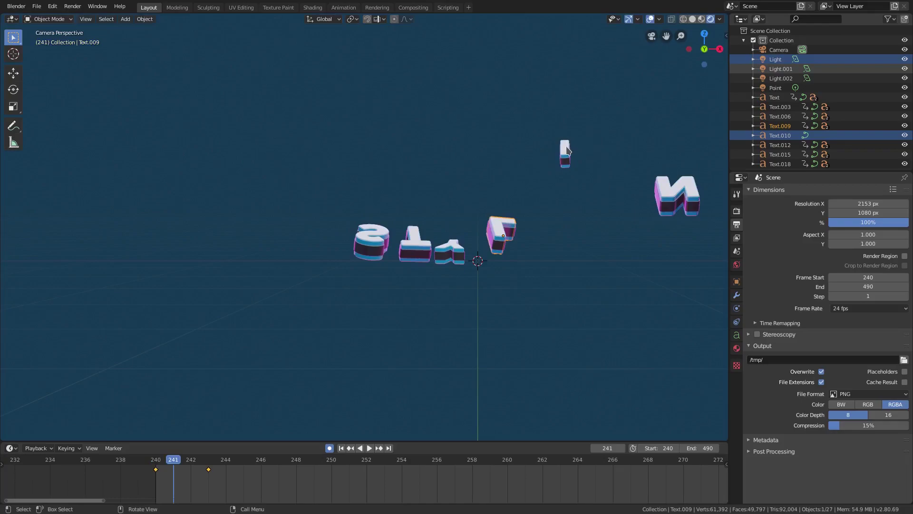
# Step: Move the I inward and down beside the L at frame 240, and check its position at frame 241
pyautogui.press('Left')
pyautogui.press('g')
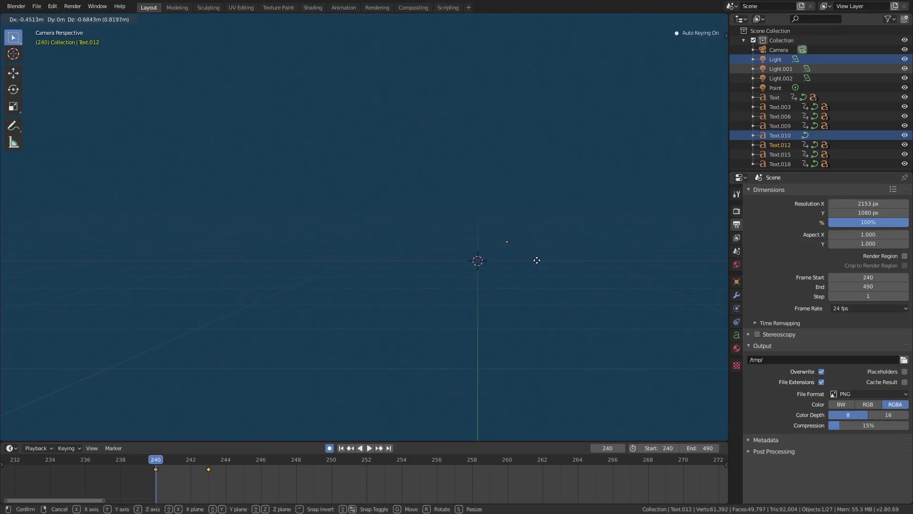
pyautogui.click(545, 263)
pyautogui.press('Left')
pyautogui.press('Right')
pyautogui.press('Right')
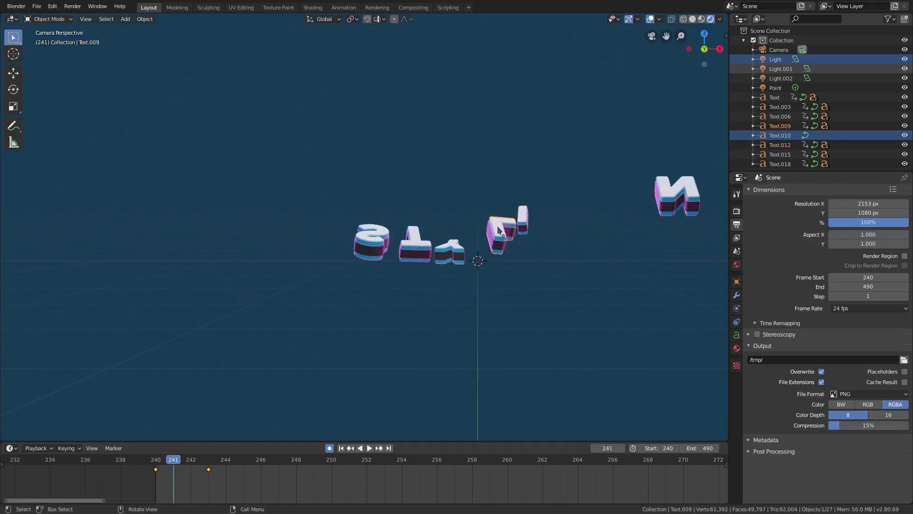
# Step: Nudge the L slightly further inward at frame 240 to separate it from the I, and step to frame 241
pyautogui.press('Left')
pyautogui.press('g')
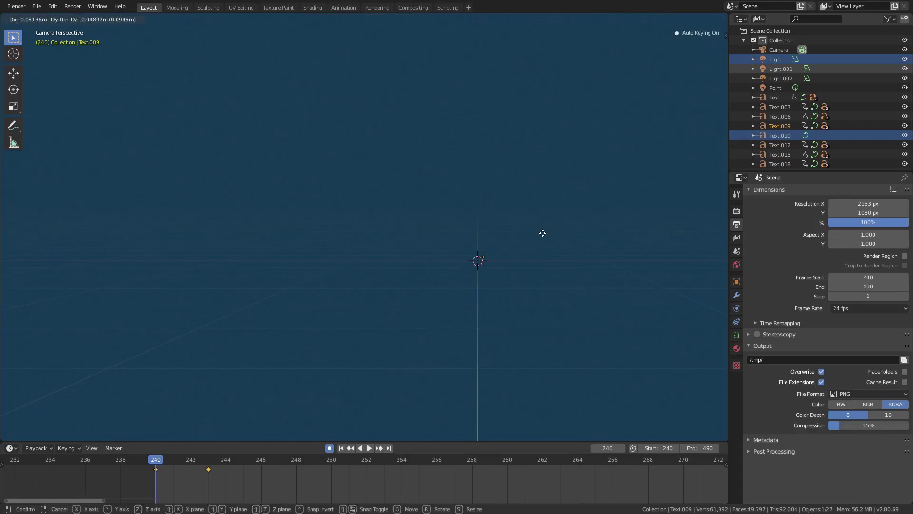
pyautogui.click(544, 237)
pyautogui.press('Right')
# Step: Move the N inward beside the I at frame 240, refining its spacing against frame 241
pyautogui.scroll(-2, 657, 199)
pyautogui.press('Left')
pyautogui.press('g')
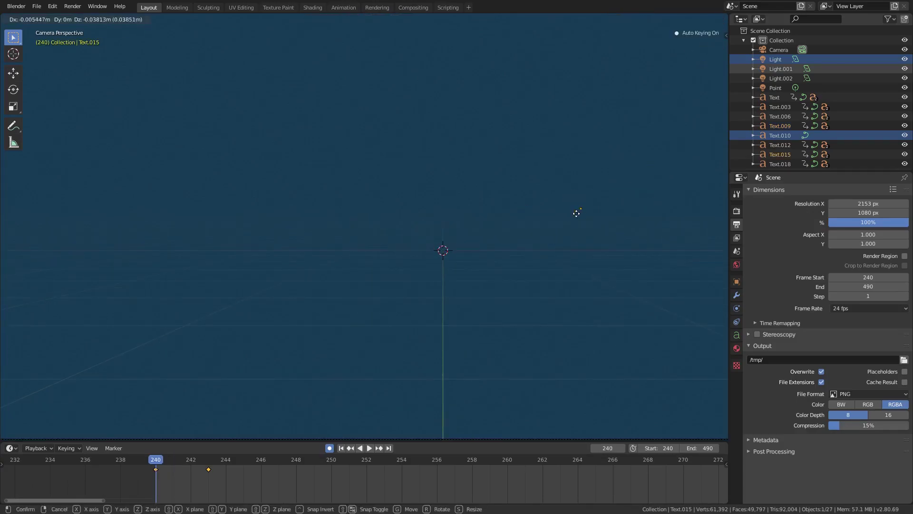
pyautogui.click(492, 238)
pyautogui.press('Left')
pyautogui.press('Right')
pyautogui.press('Right')
pyautogui.press('Left')
pyautogui.press('Right')
pyautogui.press('Left')
pyautogui.press('g')
pyautogui.click(524, 221)
pyautogui.press('Right')
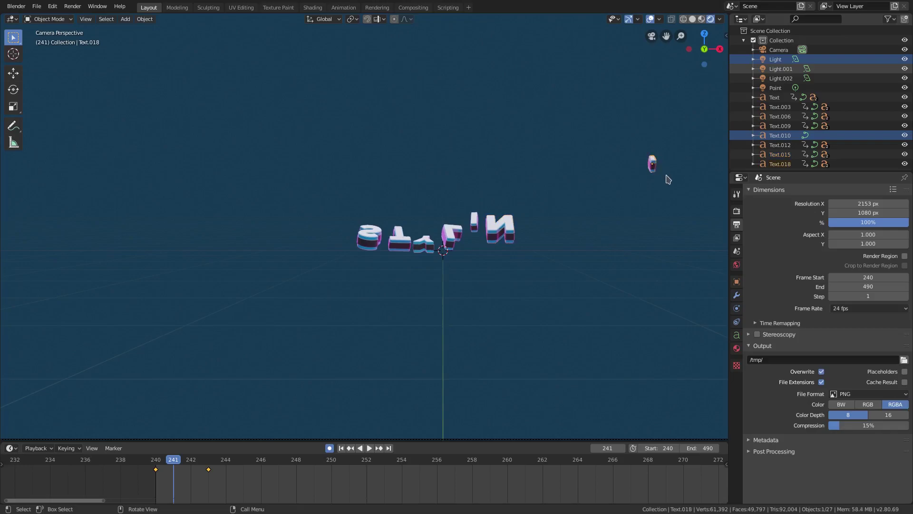
# Step: Move the closing apostrophe inward beside the N at frame 240, and step to frame 241
pyautogui.press('g')
pyautogui.click(632, 177)
pyautogui.press('Left')
pyautogui.press('g')
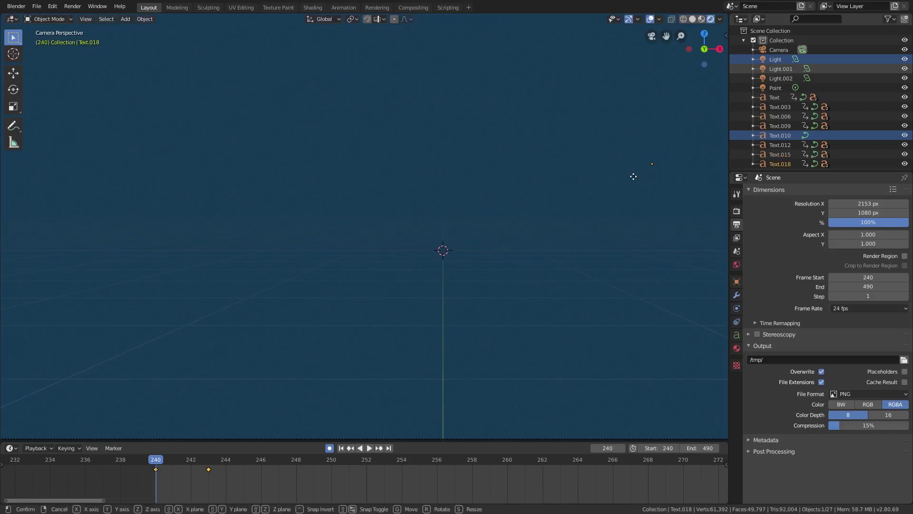
pyautogui.click(472, 243)
pyautogui.press('Right')
# Step: Step back and forth from frame 240 to examine how the gathered letters spread out in the camera view
pyautogui.press('Left')
pyautogui.press('Right')
pyautogui.press('Right')
pyautogui.scroll(-4, 517, 298)
pyautogui.press('Right')
pyautogui.press('Left')
pyautogui.scroll(3, 518, 297)
pyautogui.press('Left')
pyautogui.press('Left')
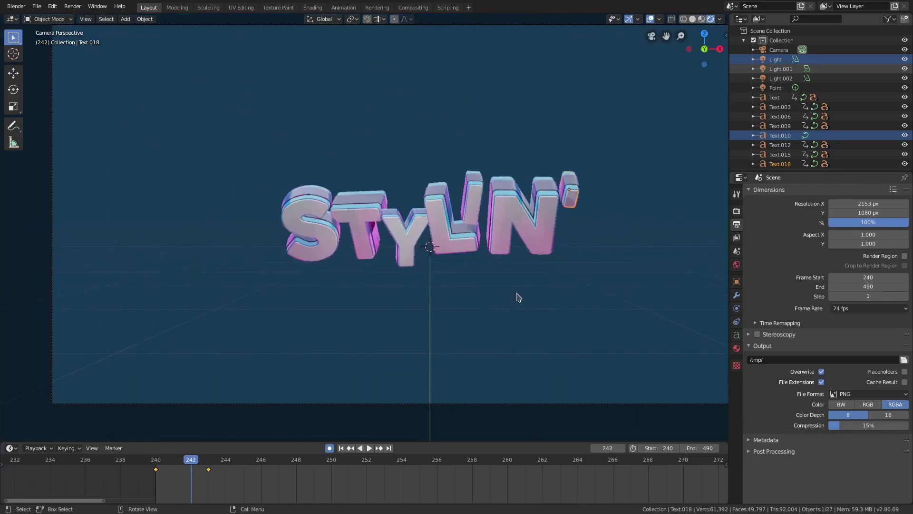
pyautogui.press('Right')
pyautogui.press('Right')
# Step: Play the letter animation from the start frame and rewind to frame 240
pyautogui.click(341, 448)
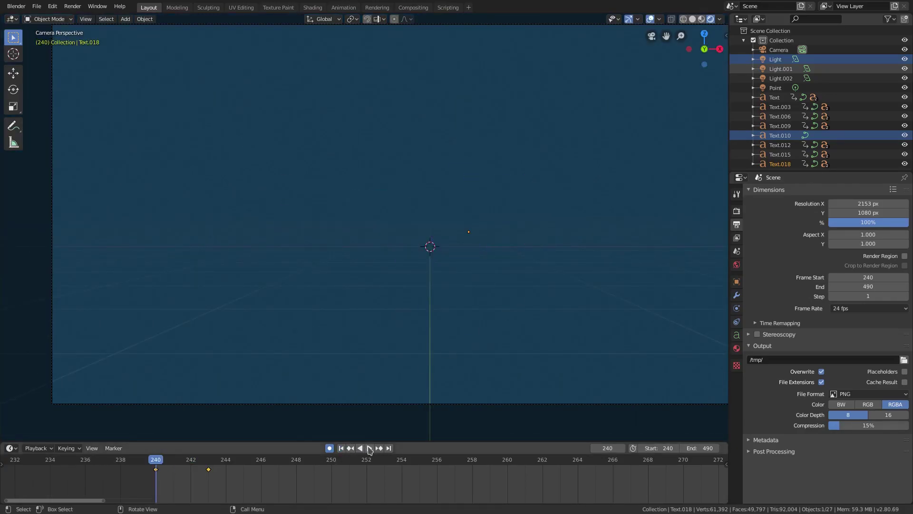
pyautogui.click(369, 447)
pyautogui.click(342, 448)
pyautogui.click(341, 448)
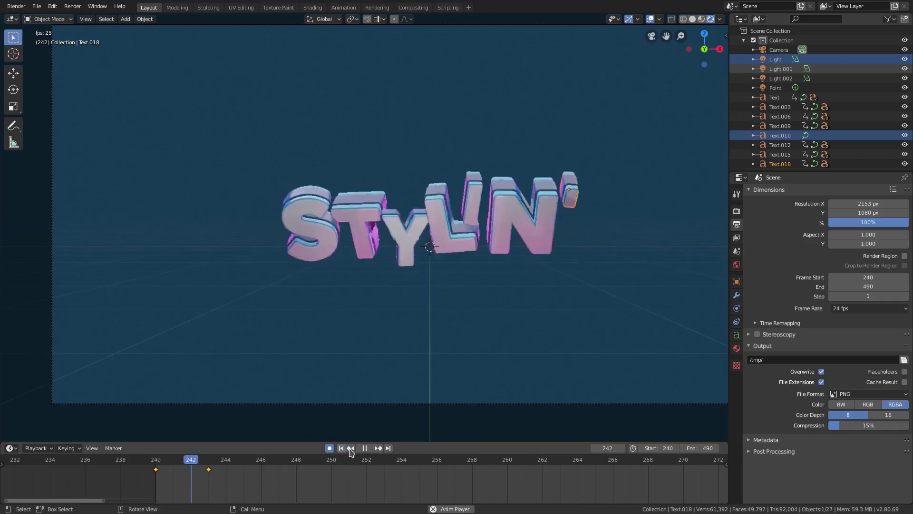
pyautogui.press('space')
pyautogui.click(341, 448)
# Step: Step through frames 240 to 244 to examine the flip and growth of the whole word
pyautogui.scroll(-2, 464, 304)
pyautogui.press('Right')
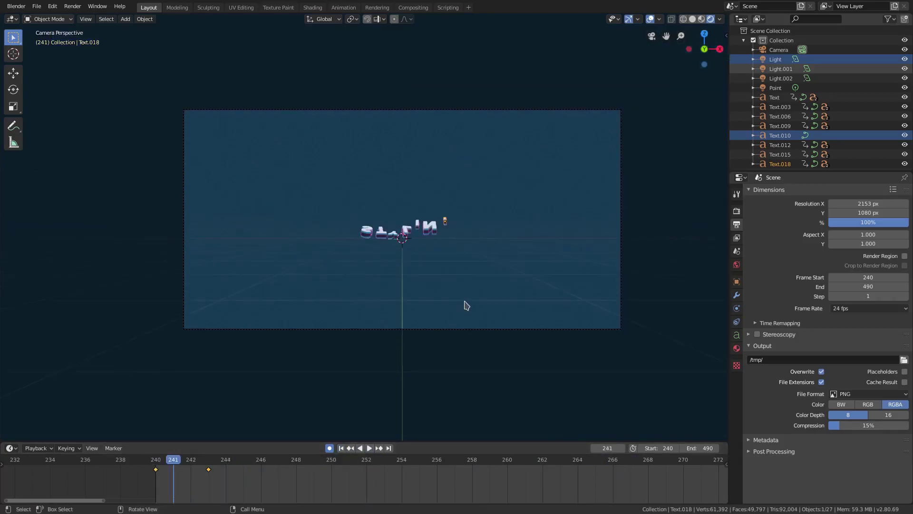
pyautogui.press('Right')
pyautogui.press('Right')
pyautogui.press('Right')
pyautogui.press('Left')
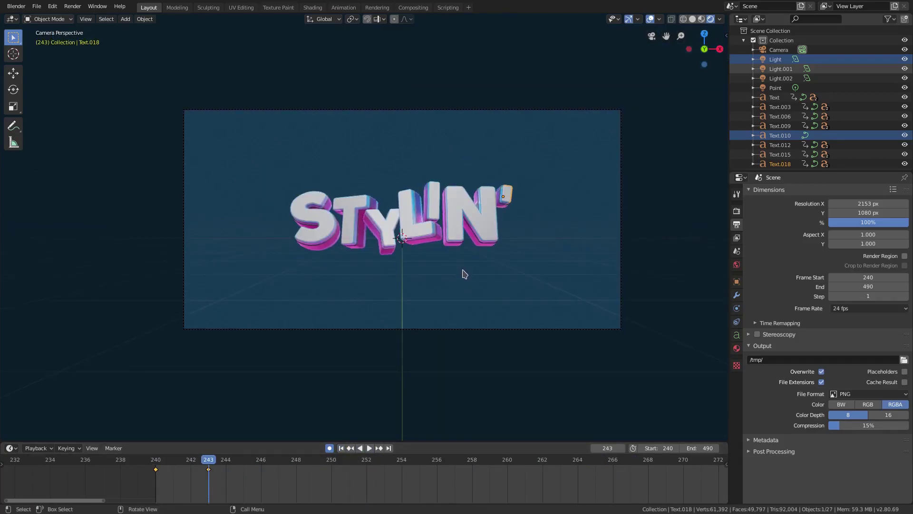
pyautogui.scroll(2, 476, 267)
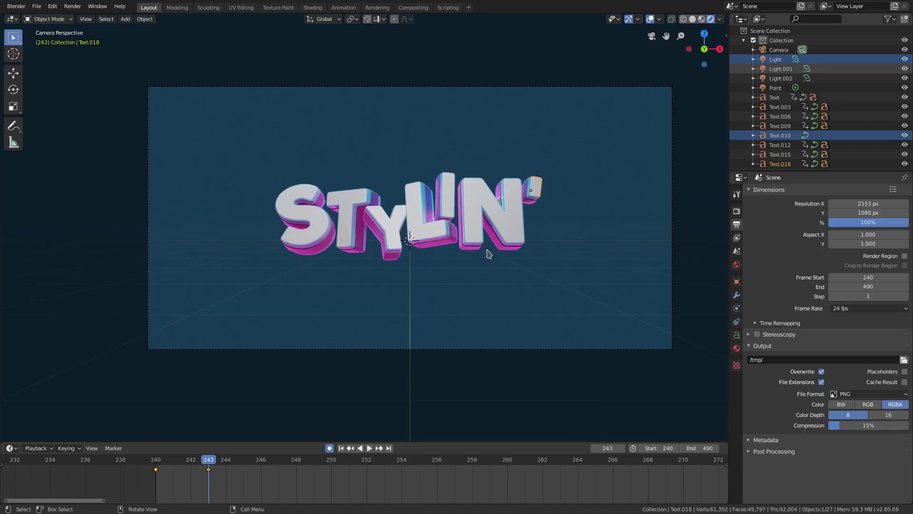
pyautogui.scroll(2, 471, 256)
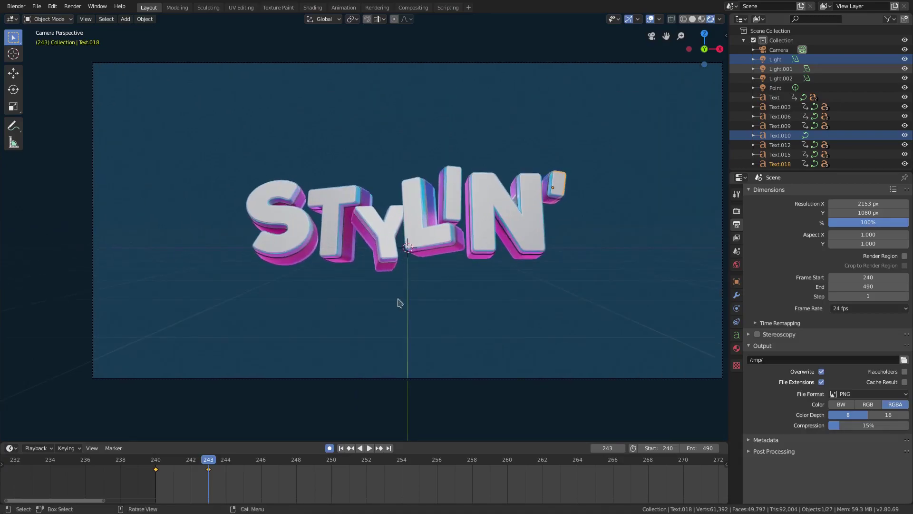
pyautogui.press('Left')
pyautogui.press('Left')
pyautogui.press('Right')
pyautogui.scroll(2, 250, 229)
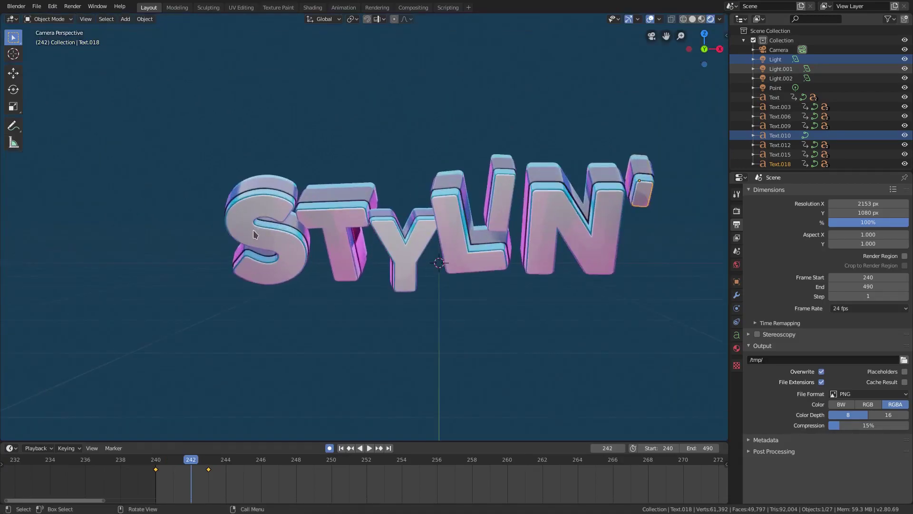
# Step: Select the S and compare its pose up close between frames 241, 242 and 243
pyautogui.keyDown('shift'); pyautogui.moveTo(360, 226); pyautogui.dragTo(435, 218, button='middle'); pyautogui.keyUp('shift')
pyautogui.scroll(3, 576, 228)
pyautogui.click(447, 219)
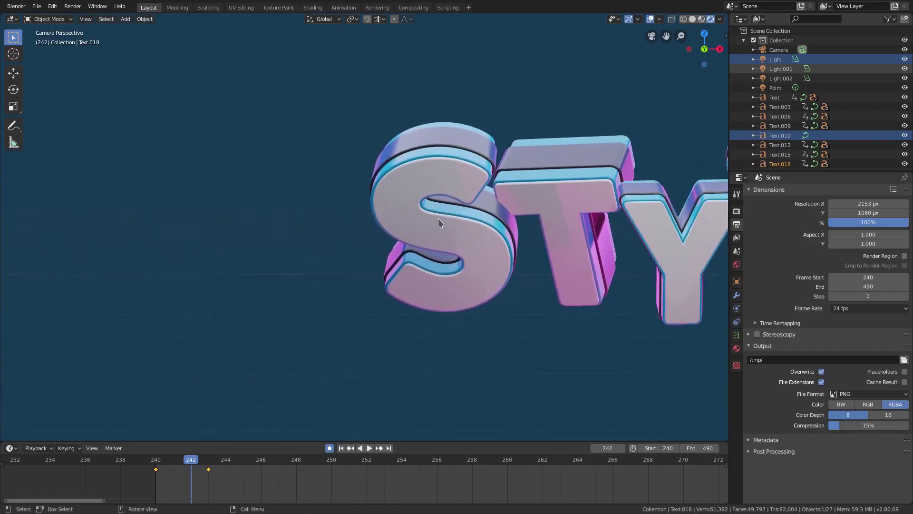
pyautogui.press('Left')
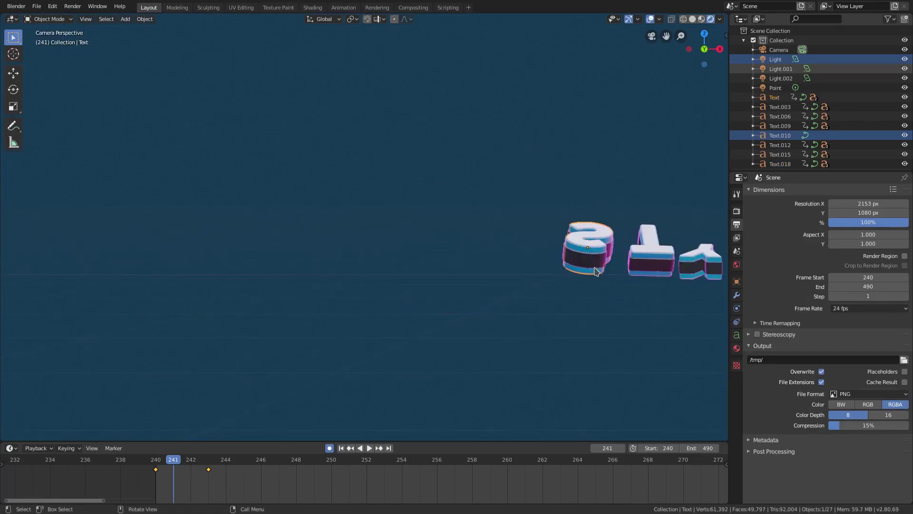
pyautogui.press('Right')
pyautogui.press('Left')
pyautogui.press('Right')
pyautogui.press('Left')
pyautogui.press('Right')
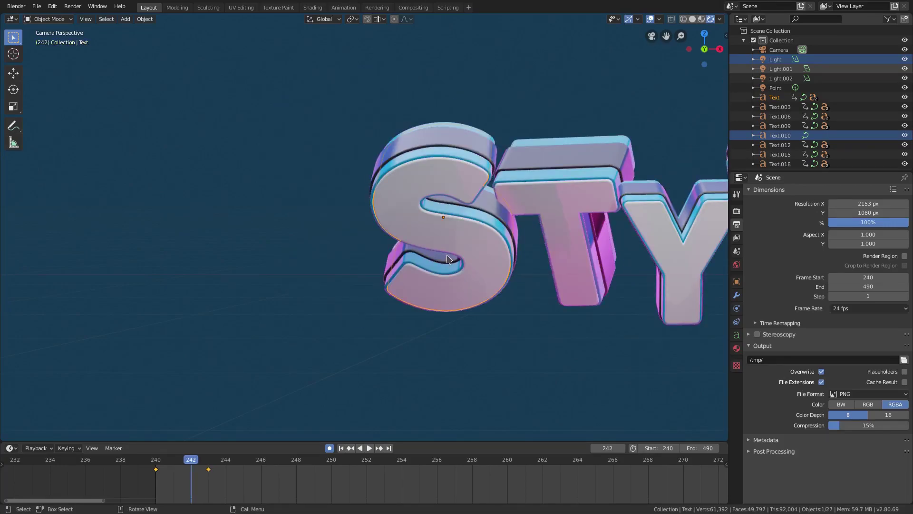
pyautogui.press('Right')
# Step: Go to frame 256, rotate the S slightly with a free trackball rotation, and preview the drift
pyautogui.press('space')
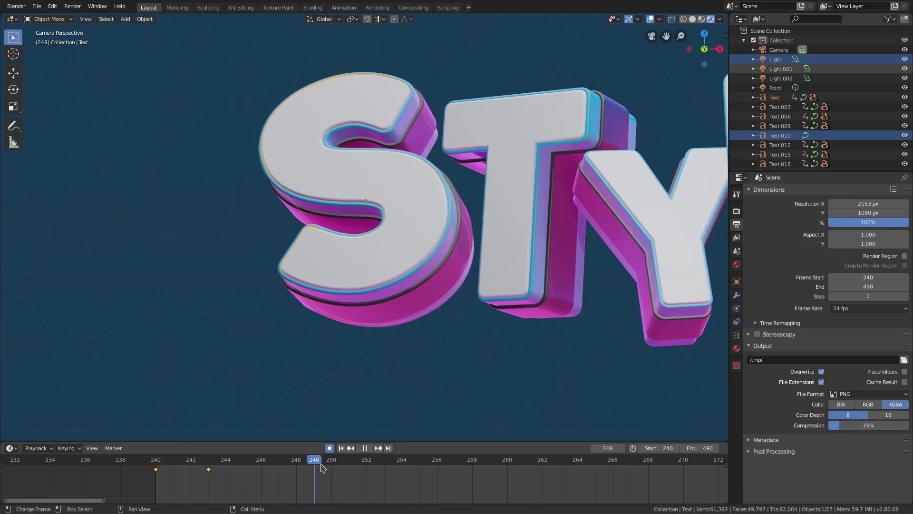
pyautogui.moveTo(453, 464); pyautogui.dragTo(442, 452)
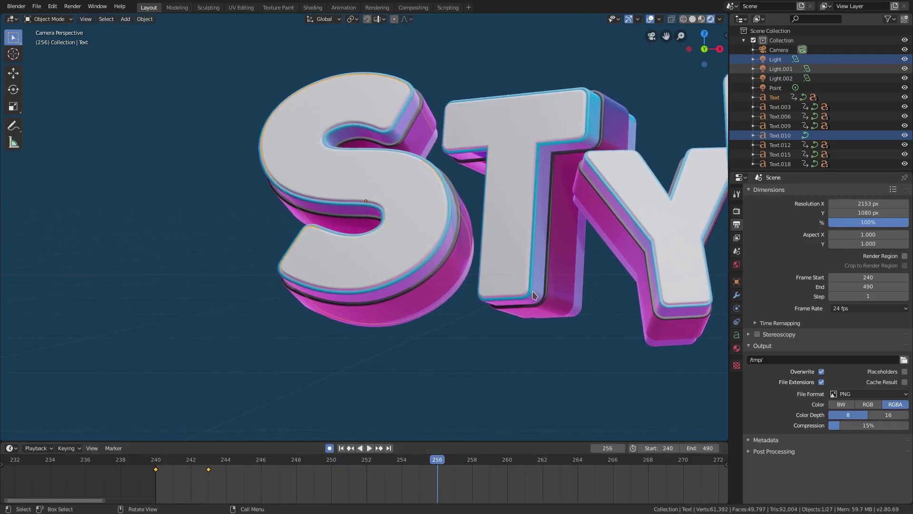
pyautogui.scroll(-1, 533, 292)
pyautogui.press('r')
pyautogui.press('r')
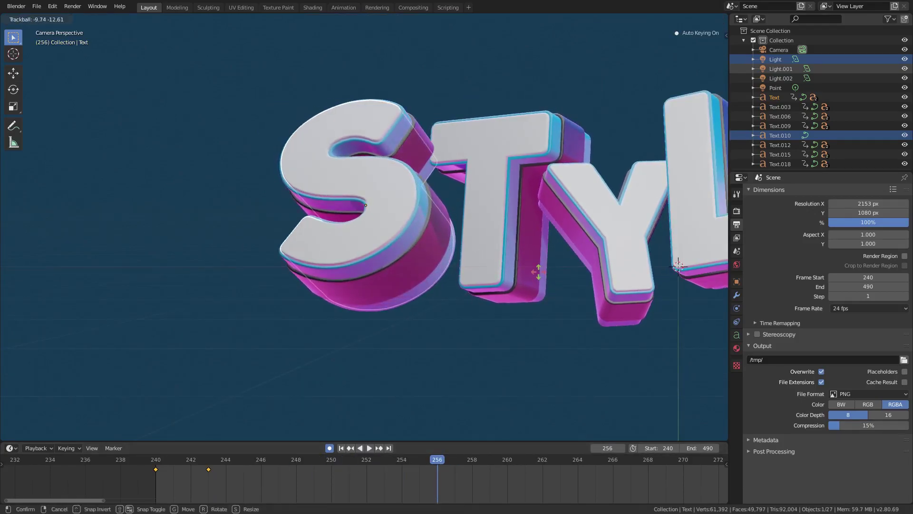
pyautogui.click(432, 471)
pyautogui.moveTo(428, 465); pyautogui.dragTo(139, 460)
pyautogui.press('space')
# Step: Rotate the S slightly about the global Z axis at frame 256 and preview the motion
pyautogui.moveTo(271, 464); pyautogui.dragTo(437, 469)
pyautogui.press('space')
pyautogui.press('r')
pyautogui.press('y')
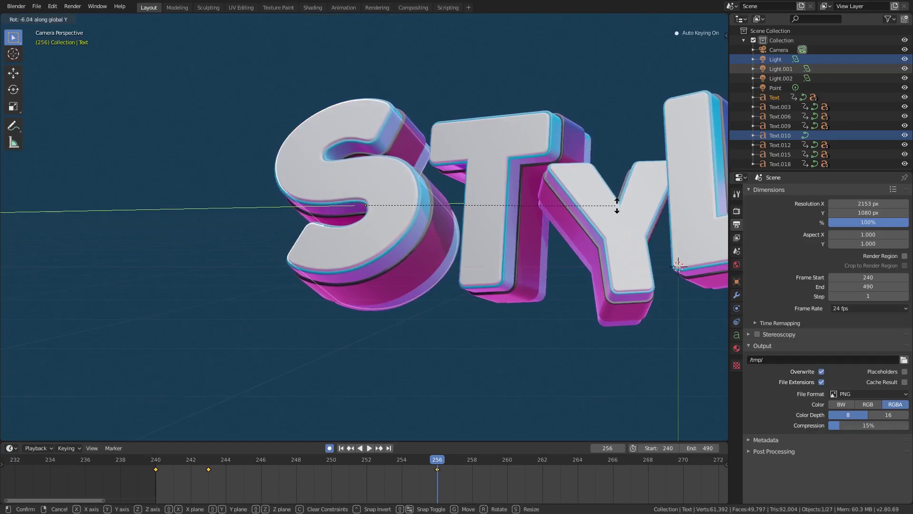
pyautogui.press('z')
pyautogui.press('z')
pyautogui.press('x')
pyautogui.press('z')
pyautogui.click(610, 226)
pyautogui.moveTo(367, 462); pyautogui.dragTo(189, 463)
pyautogui.press('space')
# Step: Rotate the S slightly about the global Y axis at frame 256 and scrub through the motion
pyautogui.moveTo(332, 458); pyautogui.dragTo(436, 460)
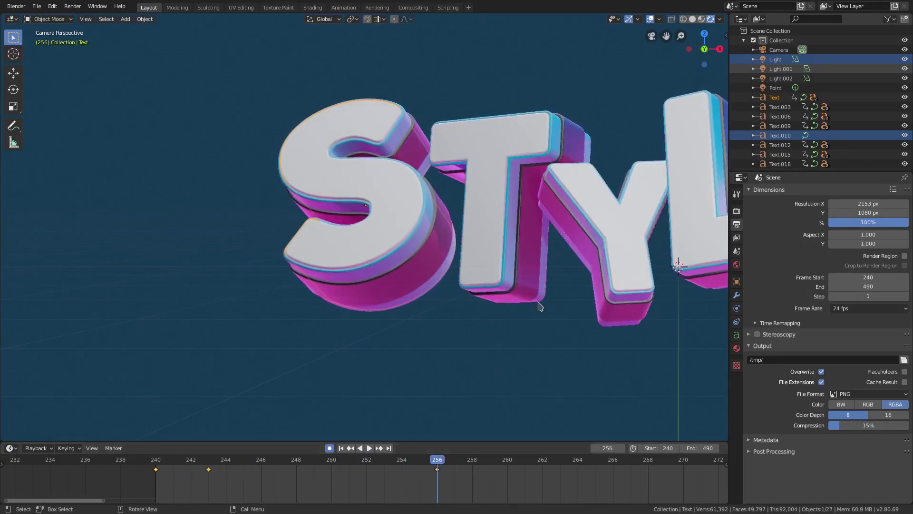
pyautogui.press('r')
pyautogui.press('y')
pyautogui.click(566, 217)
pyautogui.click(349, 464)
pyautogui.press('space')
pyautogui.moveTo(370, 464); pyautogui.dragTo(407, 463)
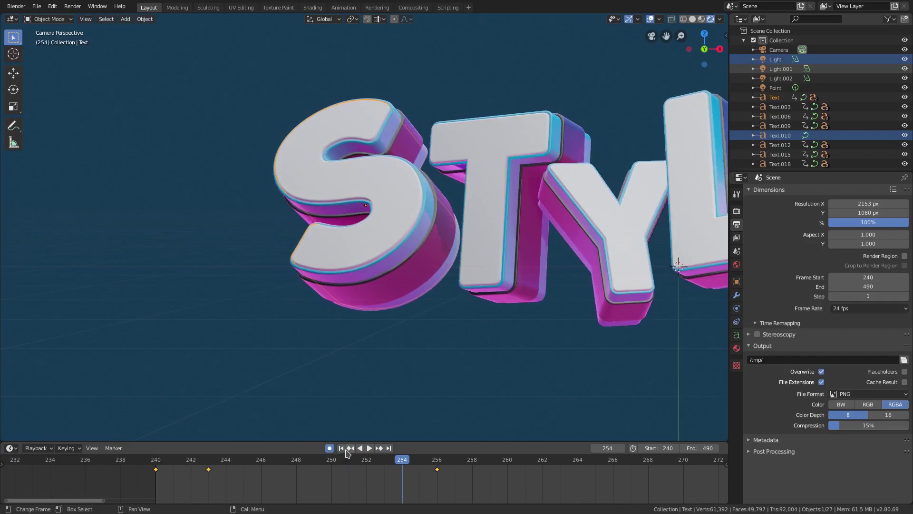
# Step: Play the animation from frame 240 to review the S's added drift, and stop at frame 243
pyautogui.click(342, 448)
pyautogui.scroll(-4, 387, 397)
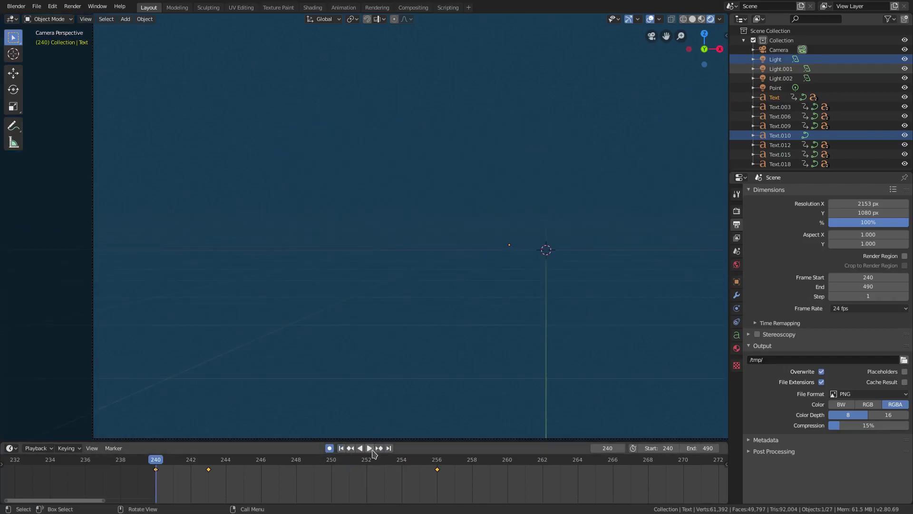
pyautogui.click(369, 448)
pyautogui.click(370, 447)
pyautogui.click(341, 448)
pyautogui.click(369, 448)
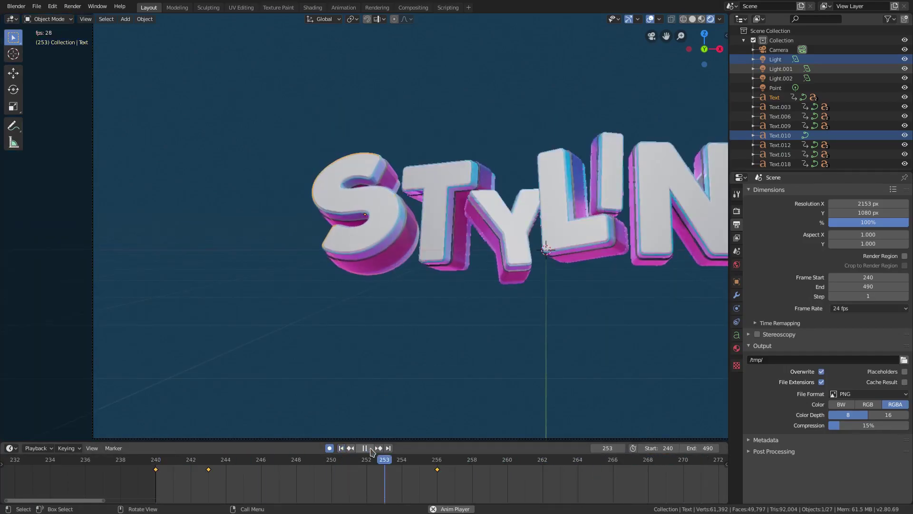
pyautogui.click(189, 465)
pyautogui.press('space')
# Step: Try to shift the S's frame 243 keyframe further along the timeline
pyautogui.scroll(-4, 443, 373)
pyautogui.scroll(2, 443, 373)
pyautogui.keyDown('shift'); pyautogui.moveTo(399, 379); pyautogui.dragTo(348, 375, button='middle'); pyautogui.keyUp('shift')
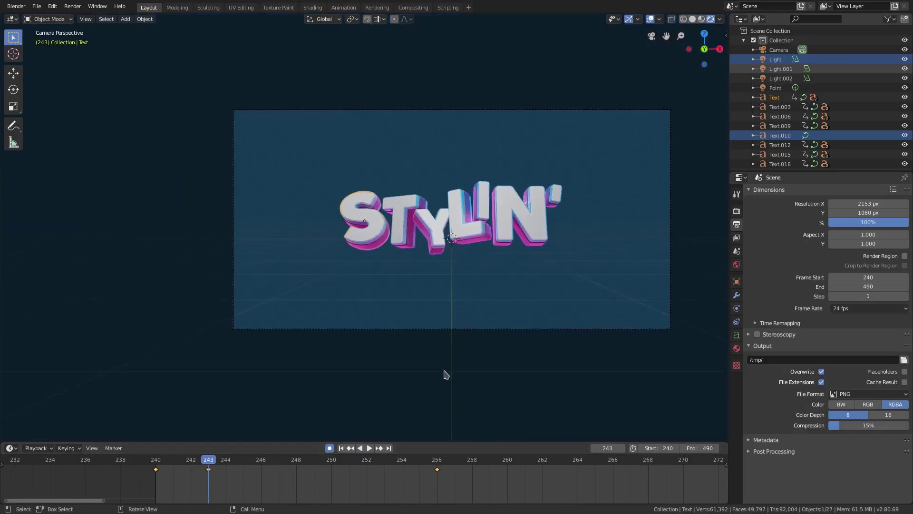
pyautogui.click(212, 480)
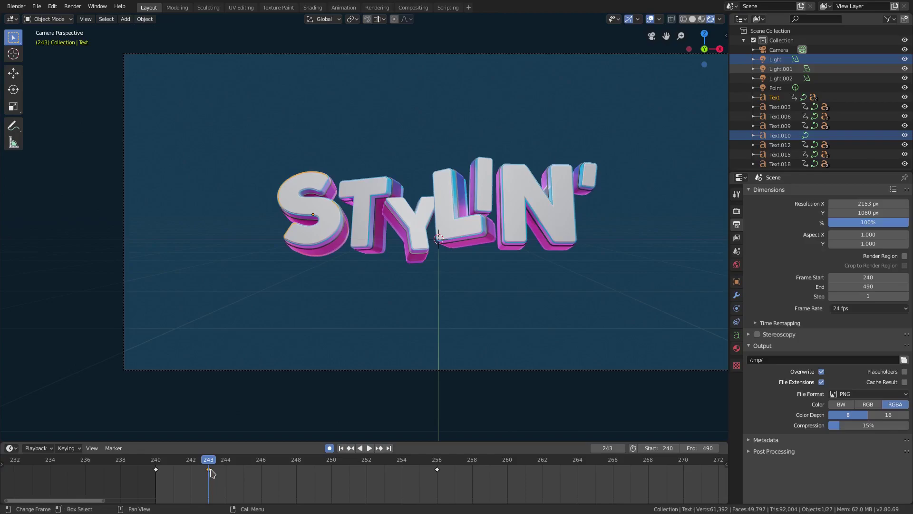
pyautogui.press('g')
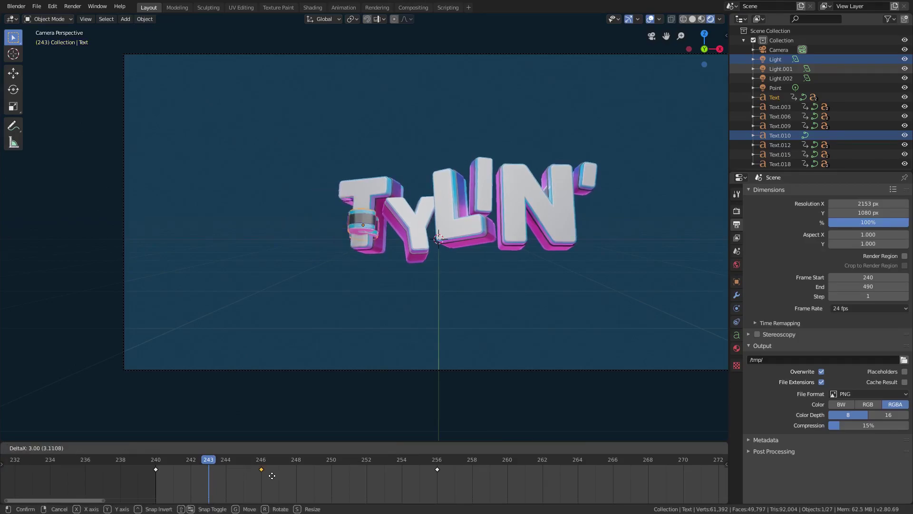
pyautogui.click(228, 475)
# Step: Move the frame 243 keyframes of the T and the Y to frame 244
pyautogui.click(364, 213)
pyautogui.press('g')
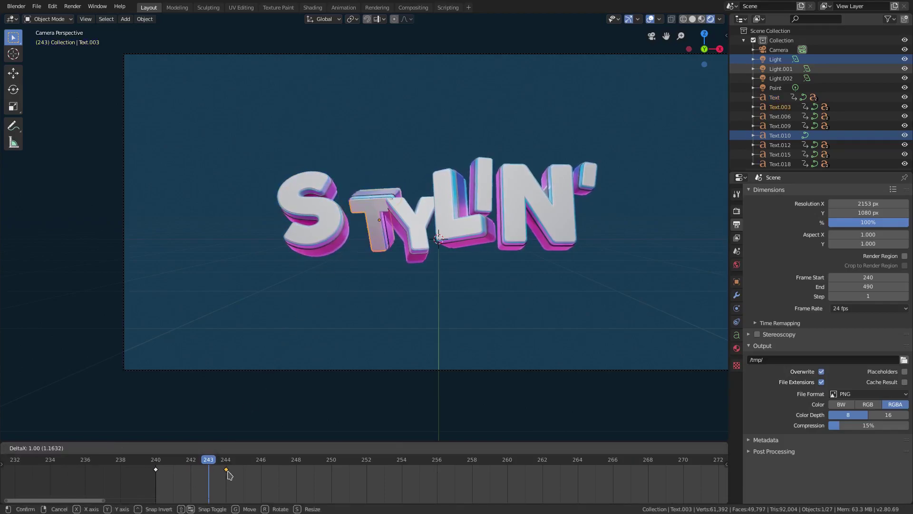
pyautogui.press('Escape')
pyautogui.click(404, 249)
pyautogui.moveTo(208, 471); pyautogui.dragTo(233, 469)
# Step: Move the frame 243 keyframes of the L, the I and the N to frame 246
pyautogui.click(209, 470)
pyautogui.press('g')
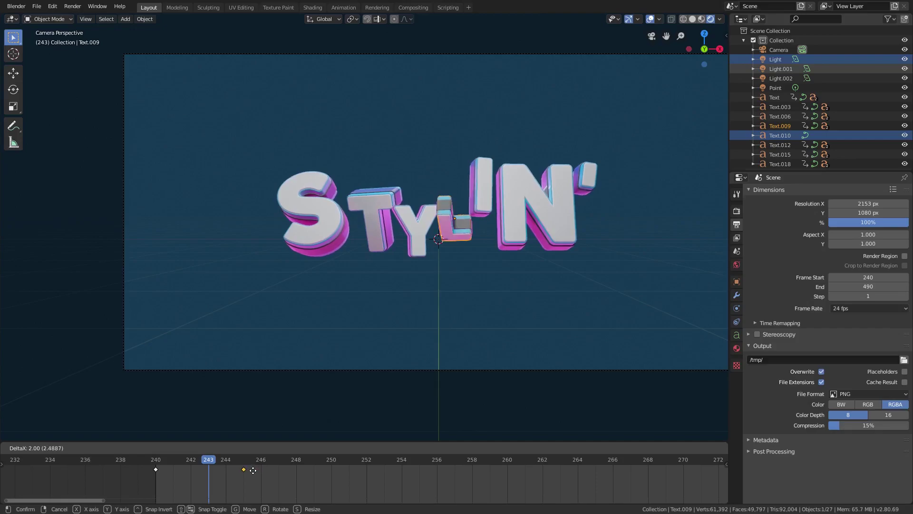
pyautogui.click(258, 470)
pyautogui.click(482, 200)
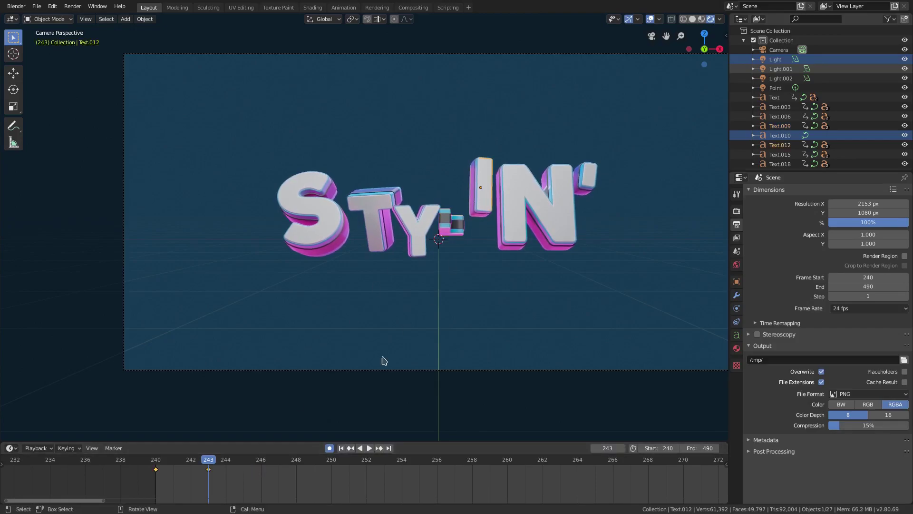
pyautogui.moveTo(210, 468); pyautogui.dragTo(264, 470)
pyautogui.click(523, 210)
pyautogui.moveTo(208, 470); pyautogui.dragTo(267, 470)
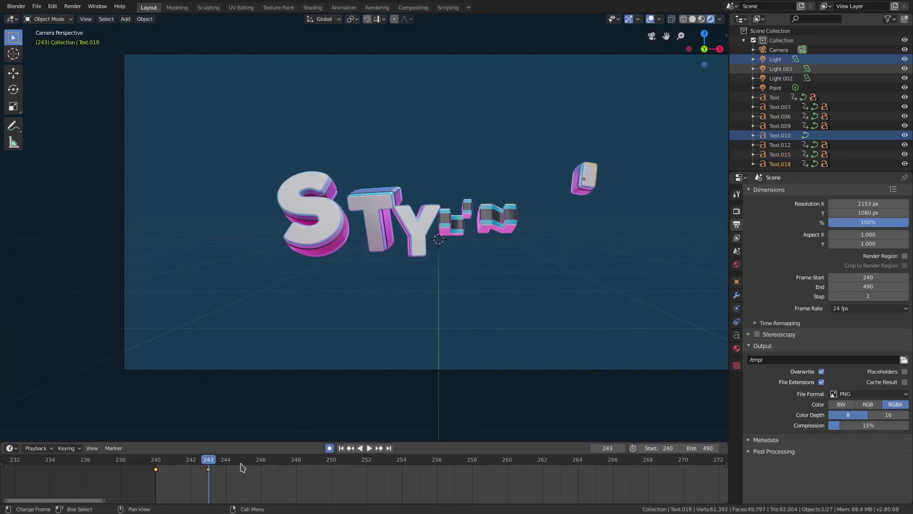